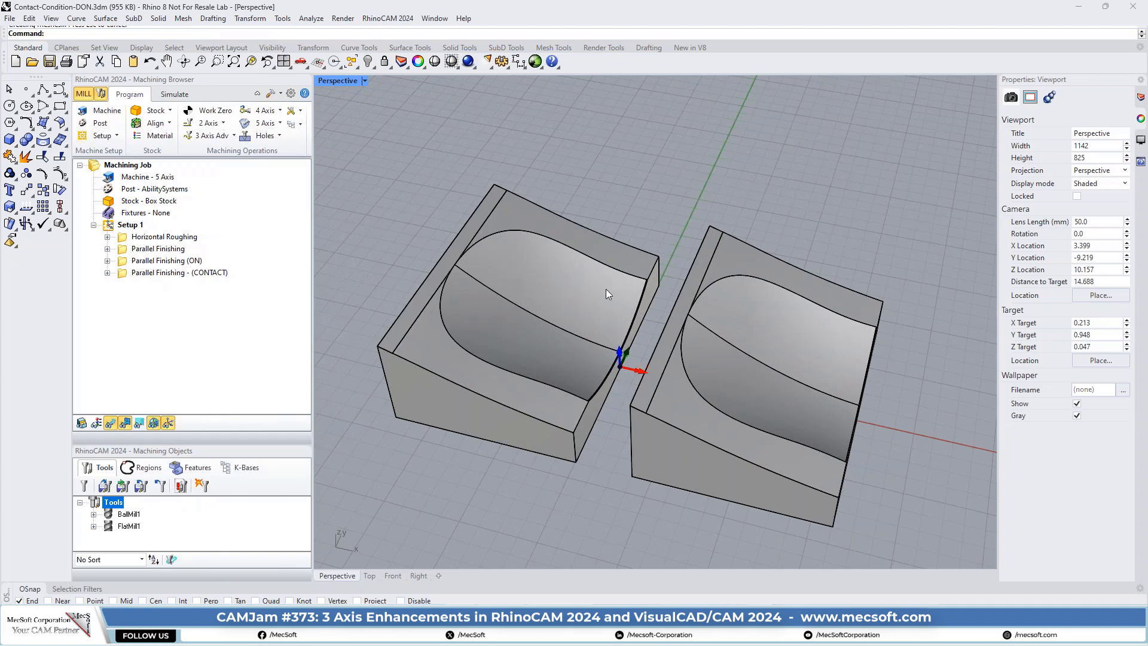
# - Review the containment region and part surface extent conditions of the Parallel Finishing (ON) operation, then close its settings without changes
pyautogui.doubleClick(126, 265)
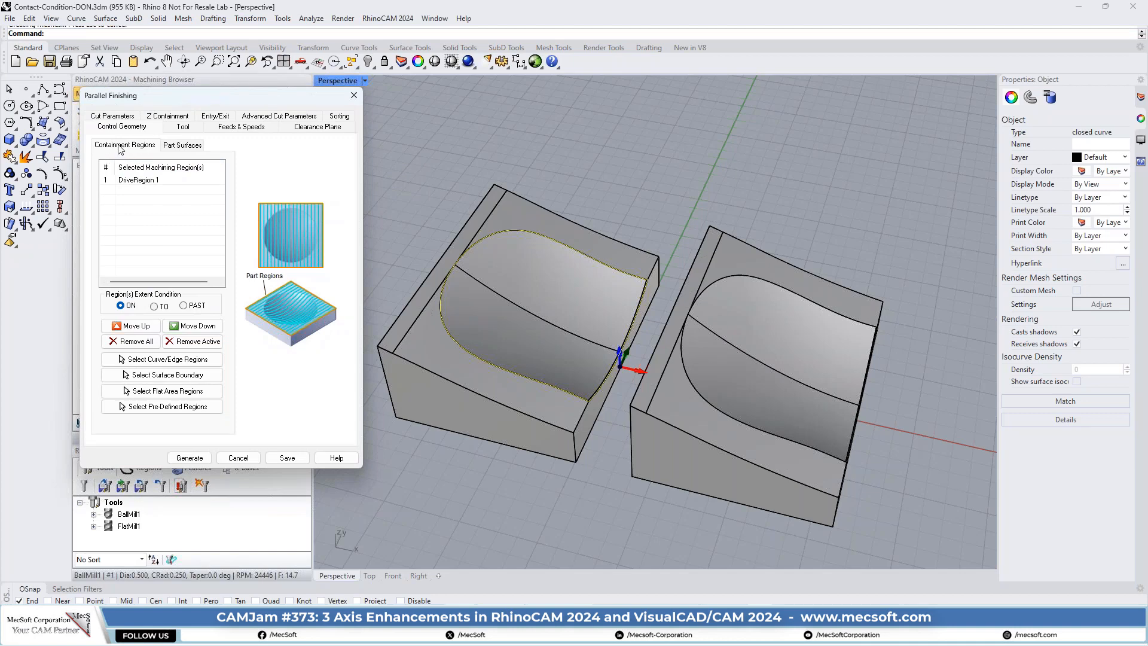
pyautogui.click(184, 146)
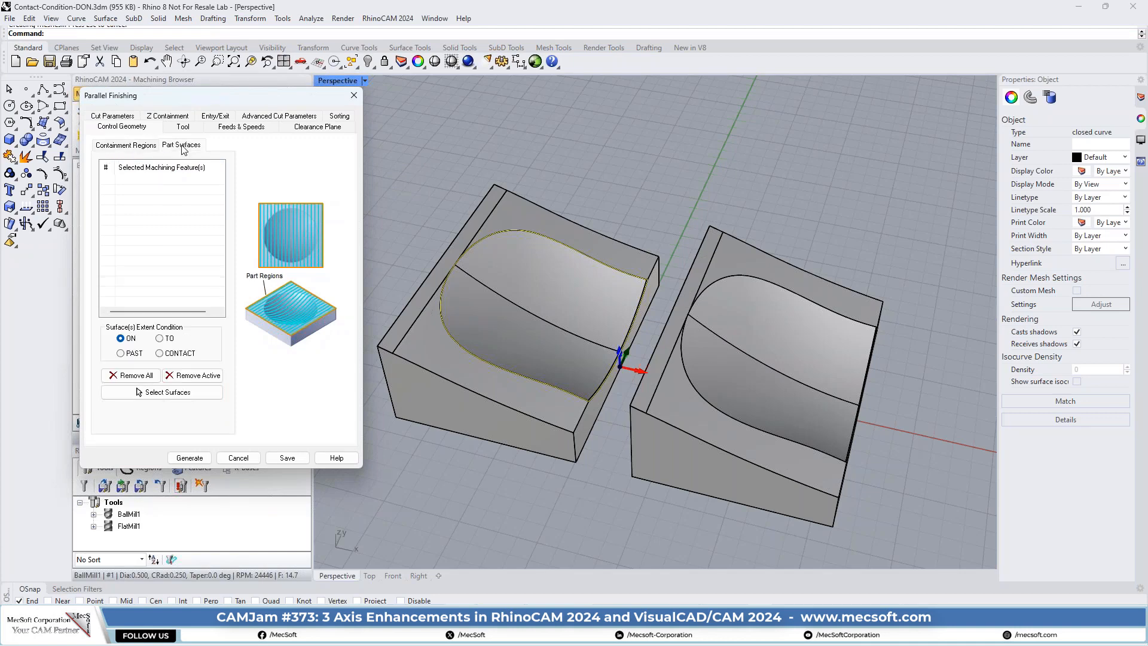
pyautogui.moveTo(121, 339)
pyautogui.click(354, 96)
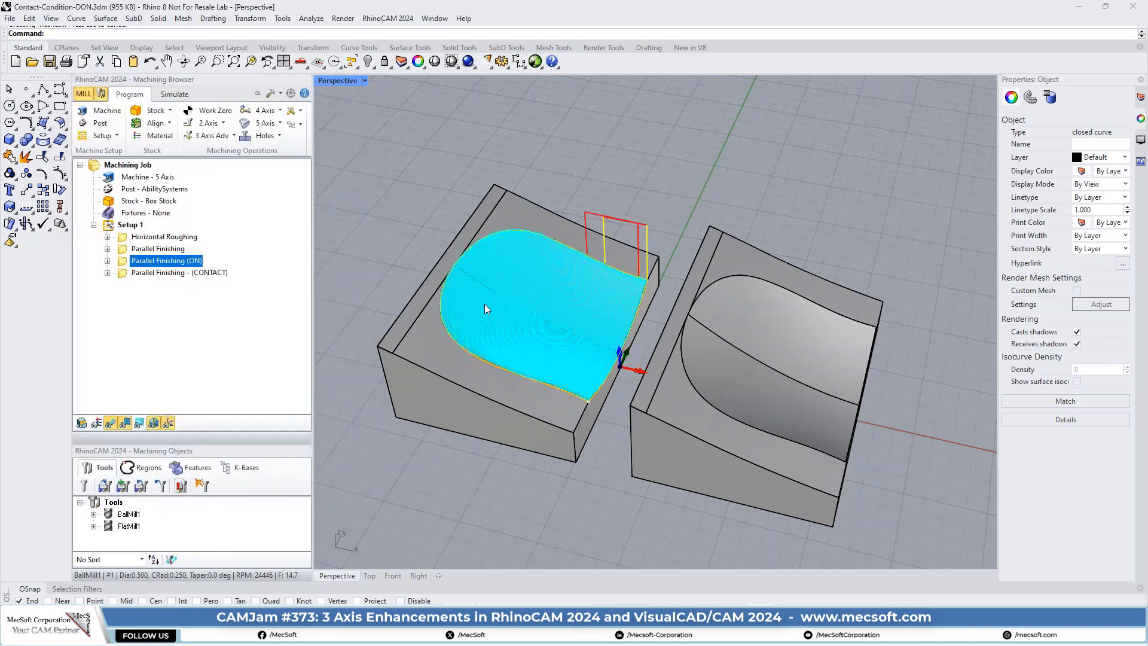
# - Examine the Parallel Finishing (ON) toolpath along the boundary of the pocket on the first block
pyautogui.scroll(5, 513, 329)
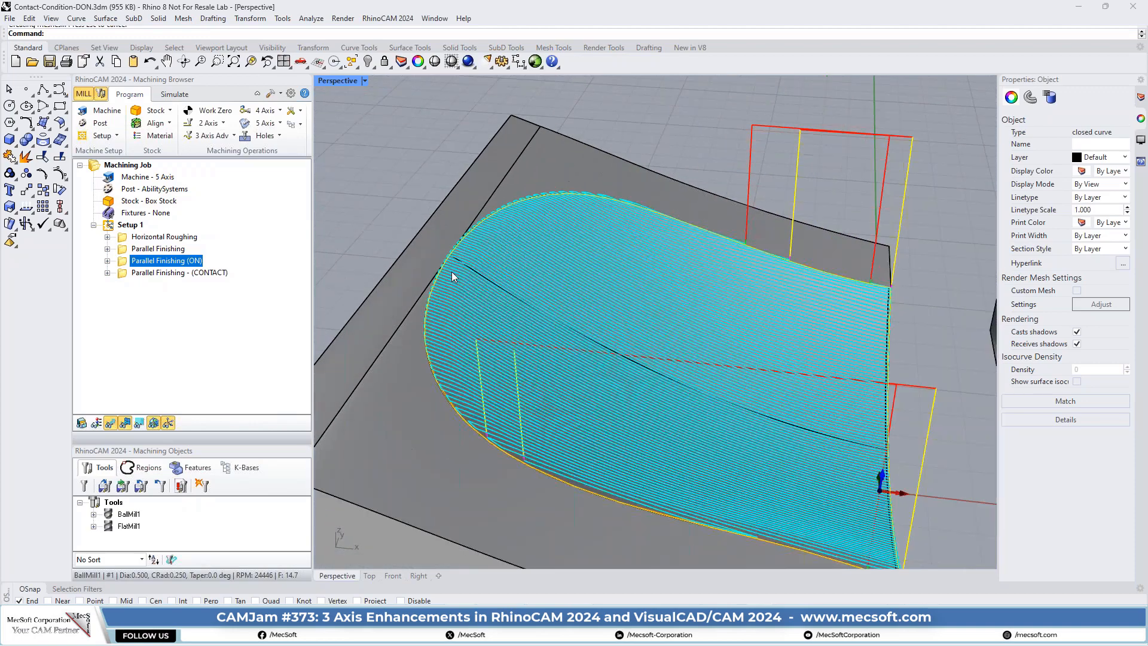
pyautogui.scroll(2, 601, 279)
pyautogui.moveTo(512, 348); pyautogui.dragTo(530, 300, button='right')
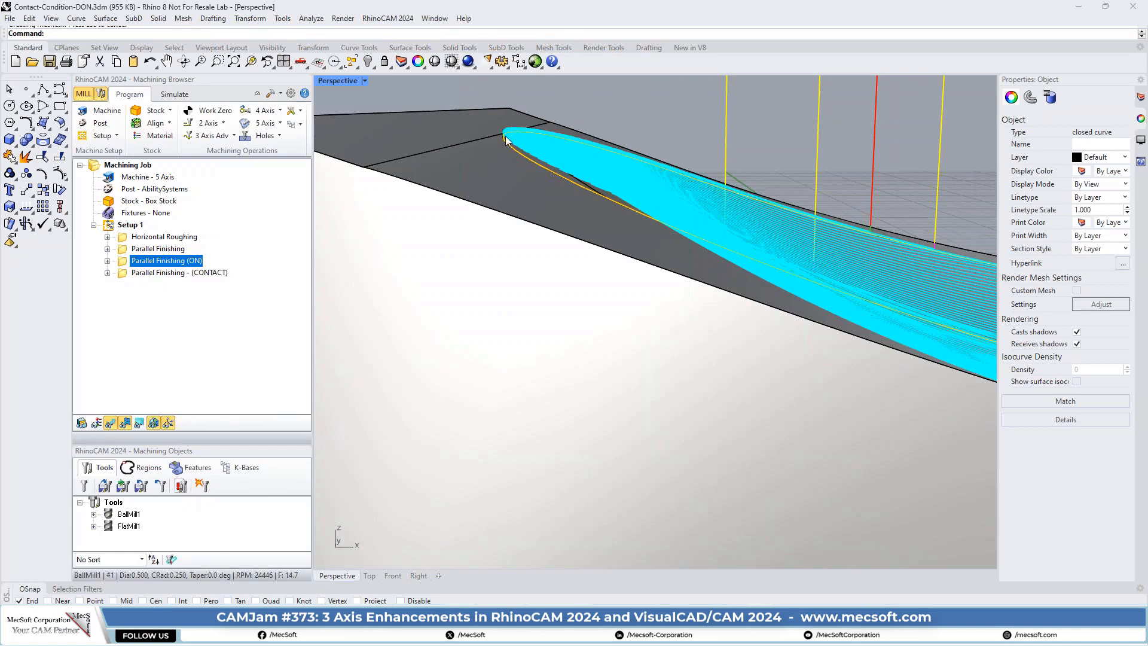
pyautogui.scroll(-7, 471, 187)
pyautogui.moveTo(598, 189); pyautogui.dragTo(557, 236, button='right')
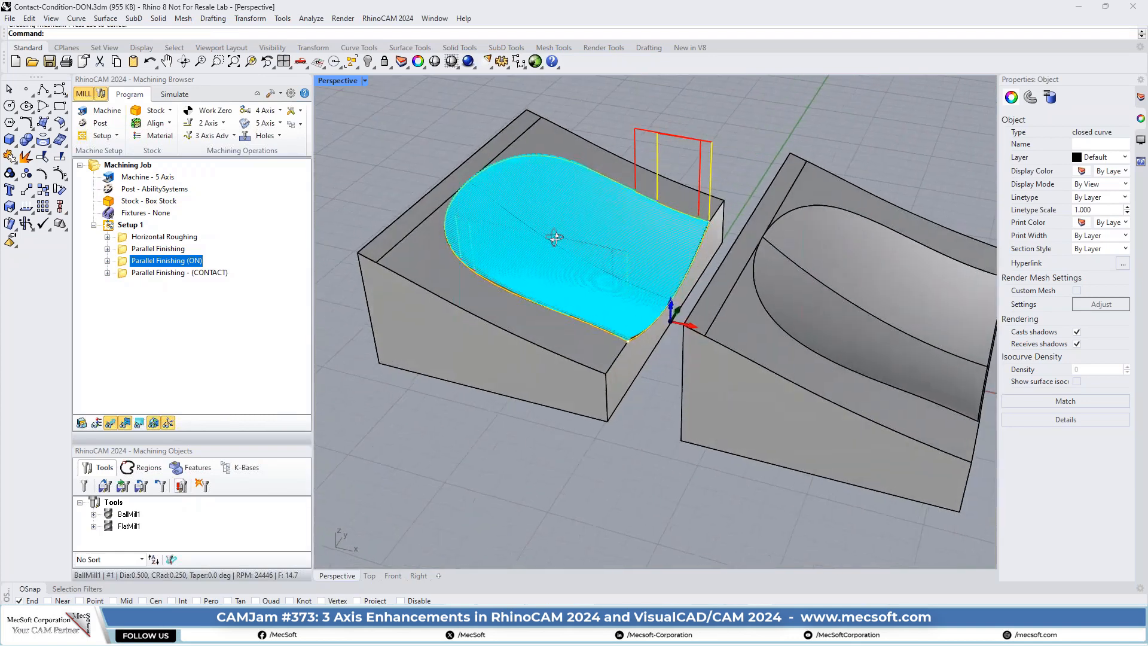
# - Display the Parallel Finishing - (CONTACT) toolpath and examine how it follows the pocket boundary on the second block
pyautogui.click(124, 273)
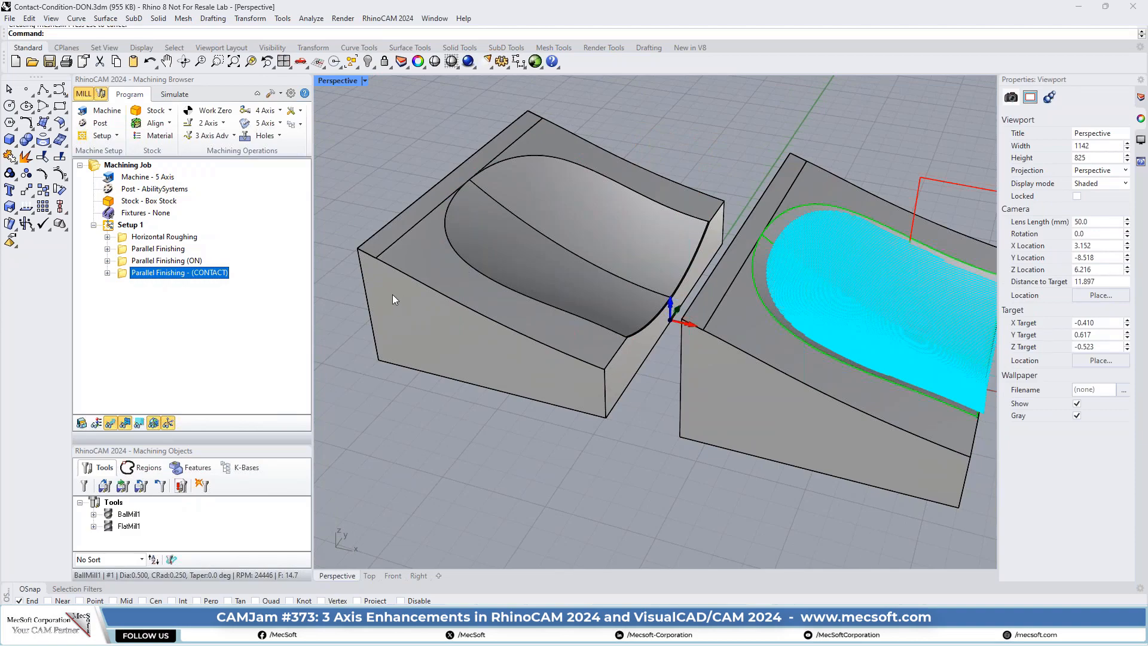
pyautogui.scroll(-2, 390, 296)
pyautogui.scroll(3, 676, 329)
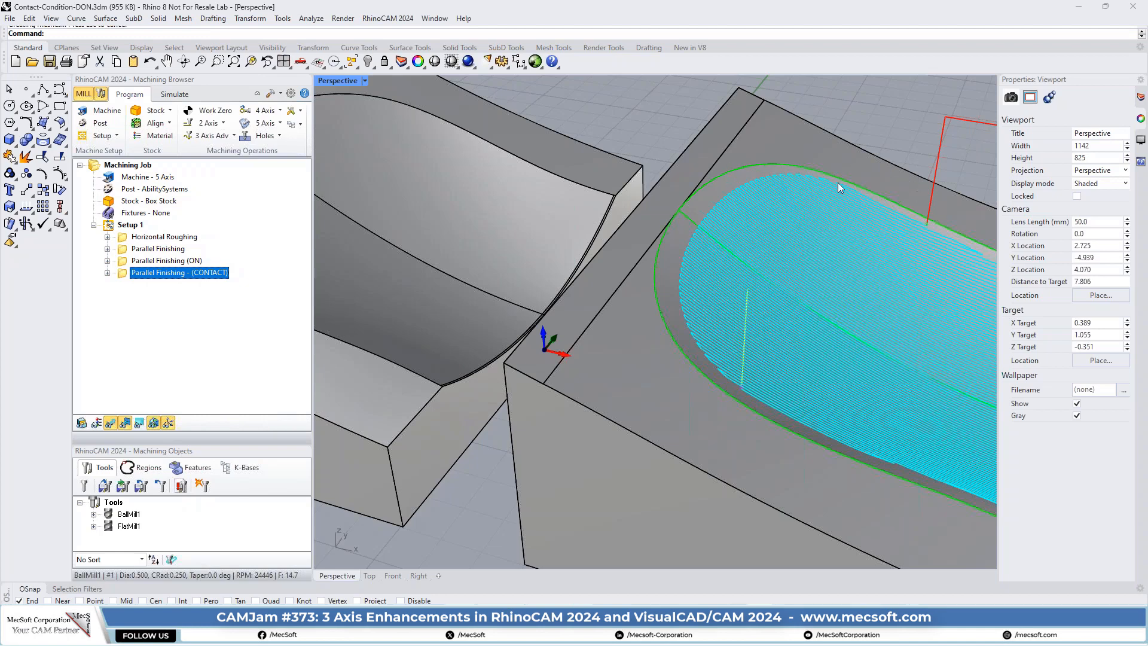
pyautogui.scroll(-5, 619, 247)
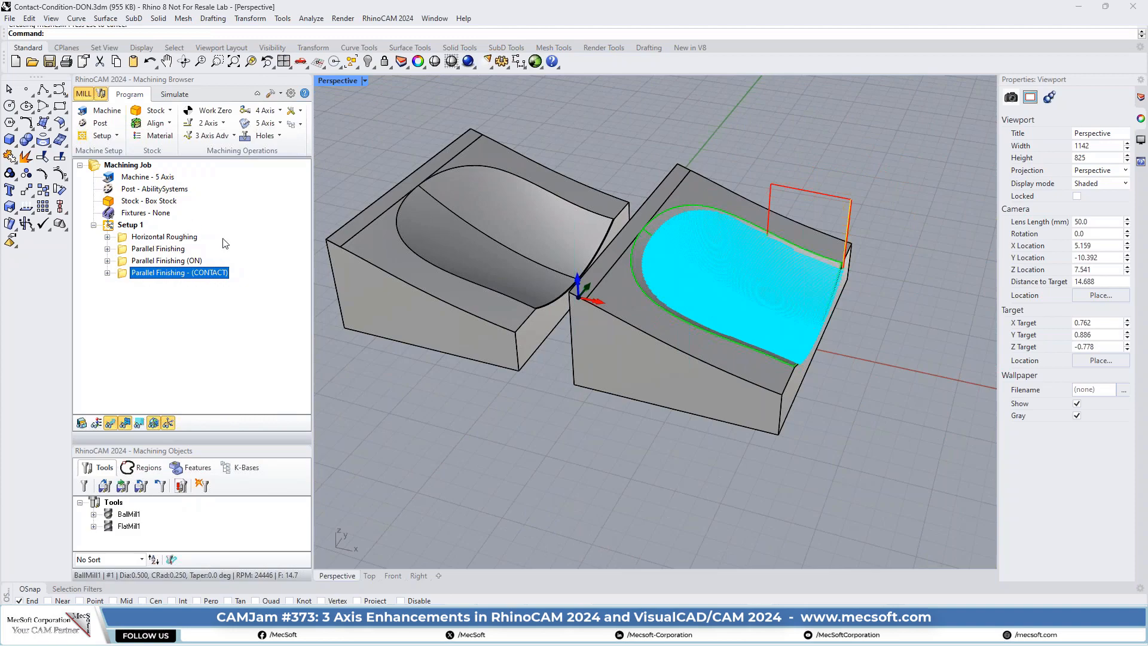
# - Enable simulation by moves and play the Horizontal Roughing simulation
pyautogui.click(182, 95)
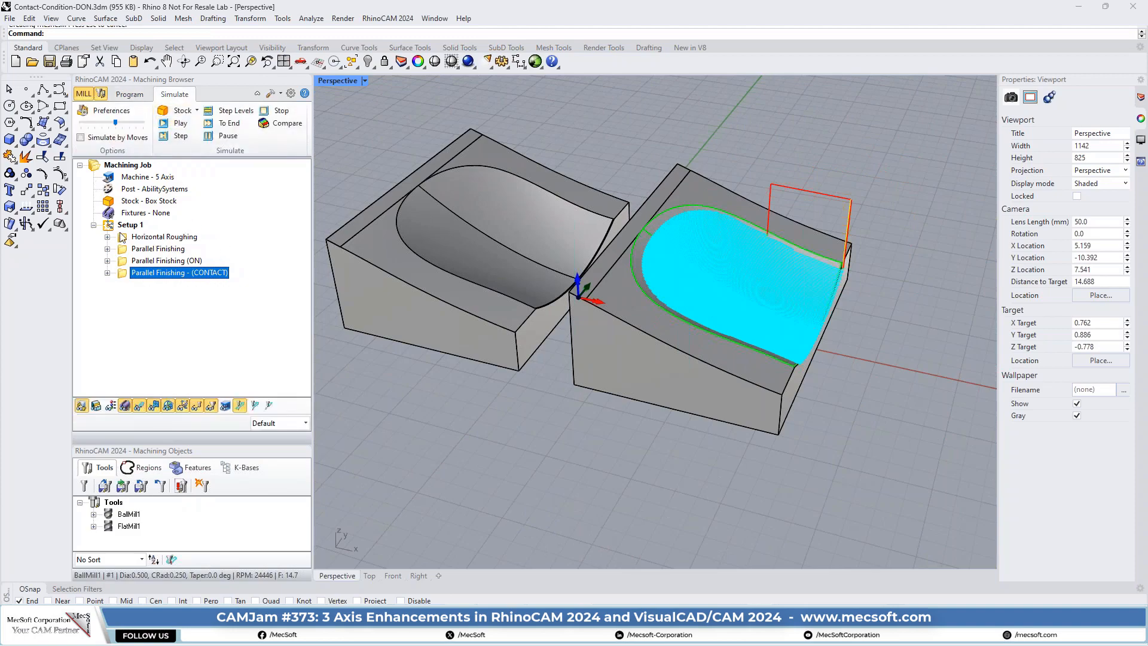
pyautogui.click(157, 237)
pyautogui.scroll(-3, 453, 238)
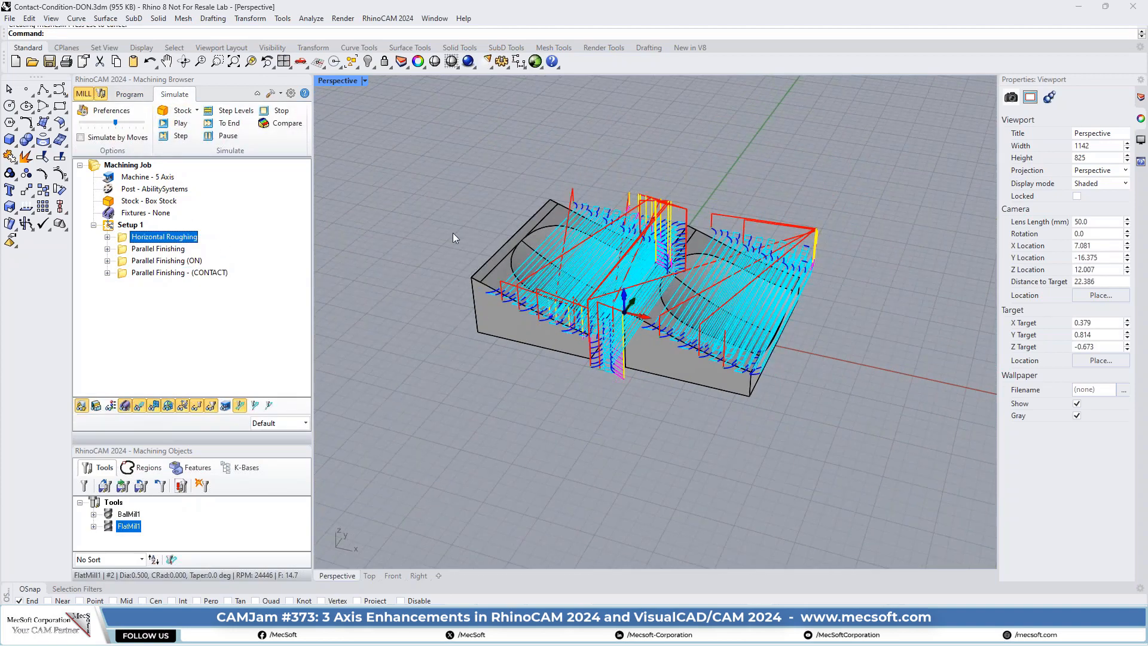
pyautogui.scroll(4, 574, 244)
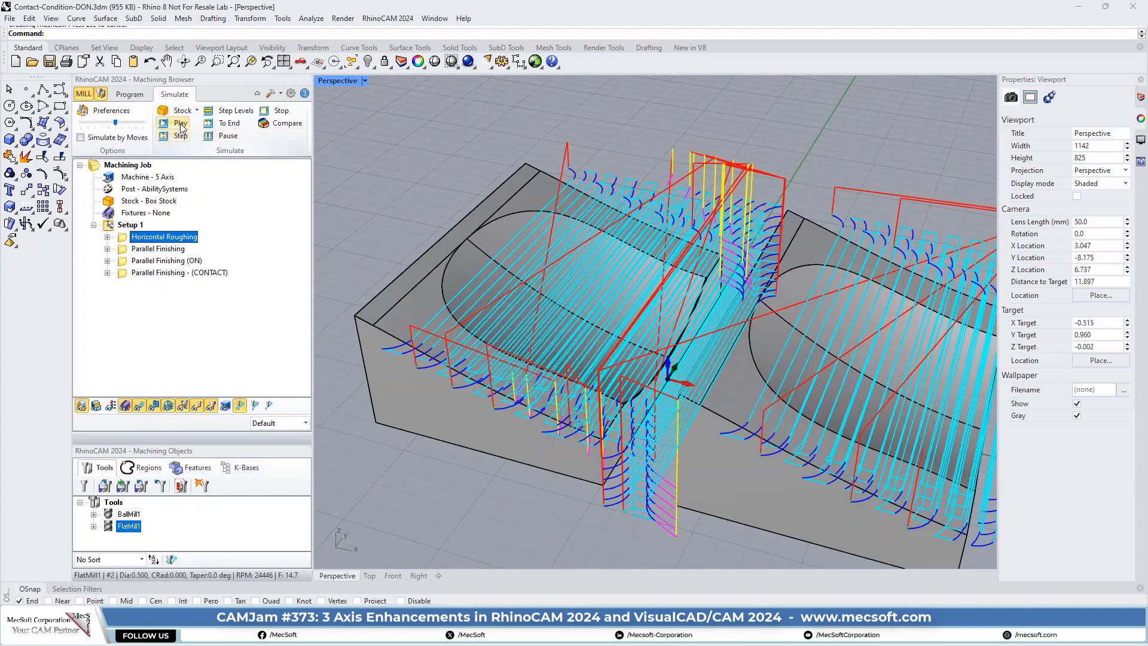
pyautogui.click(81, 138)
pyautogui.click(180, 123)
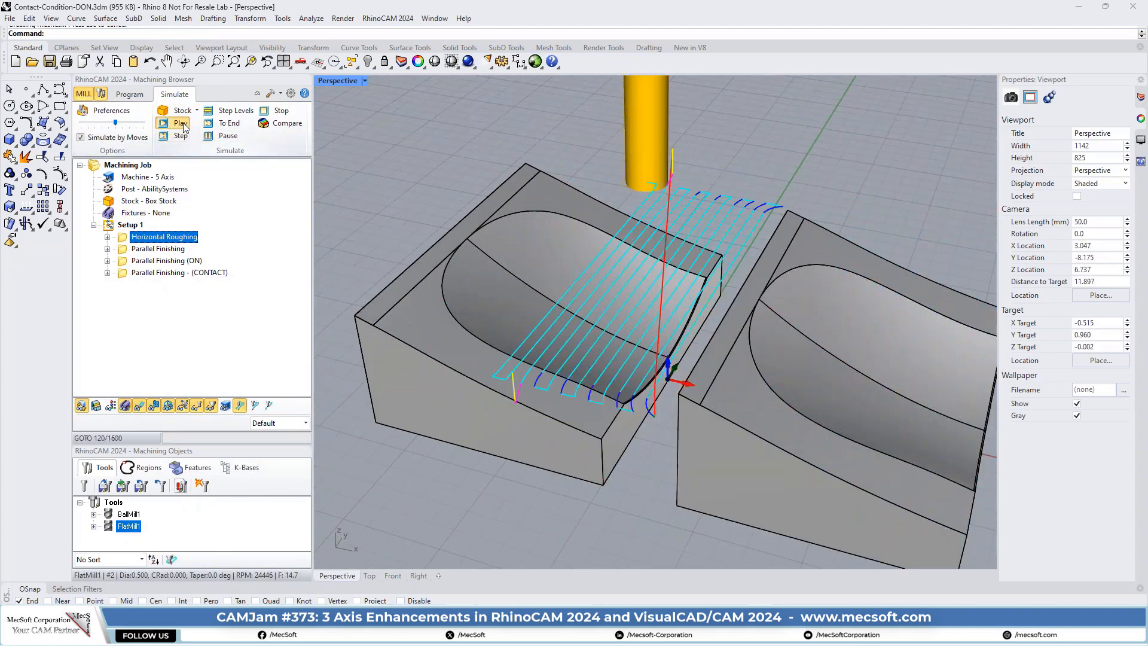
# - Simulate Horizontal Roughing again with the stock model shown and the part geometry hidden
pyautogui.click(95, 407)
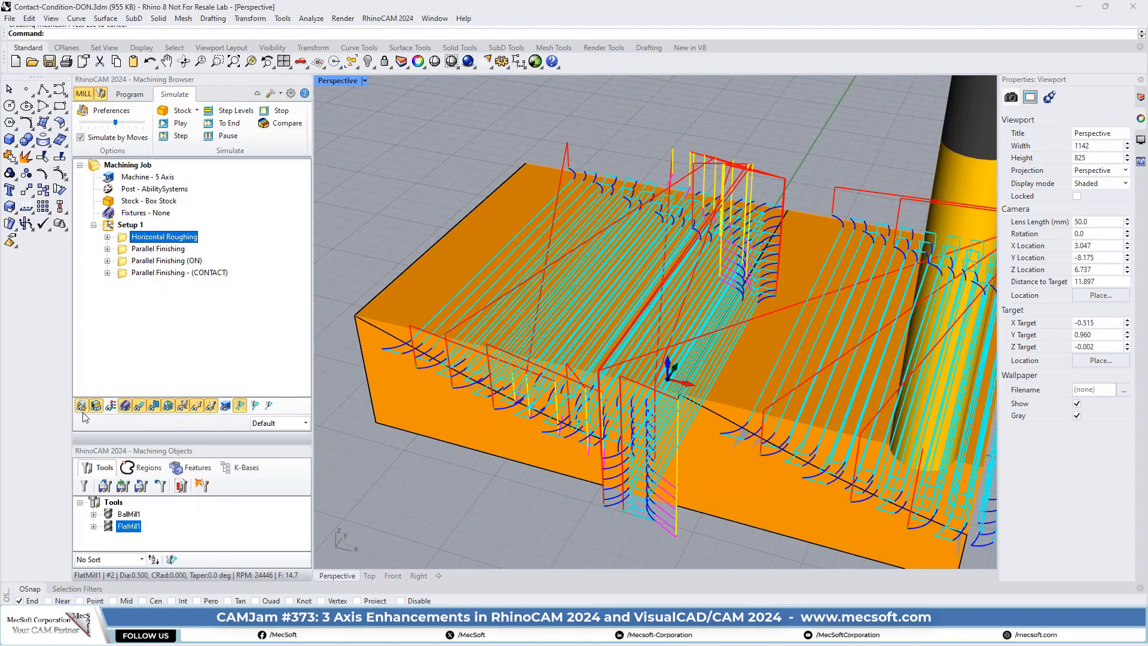
pyautogui.click(82, 407)
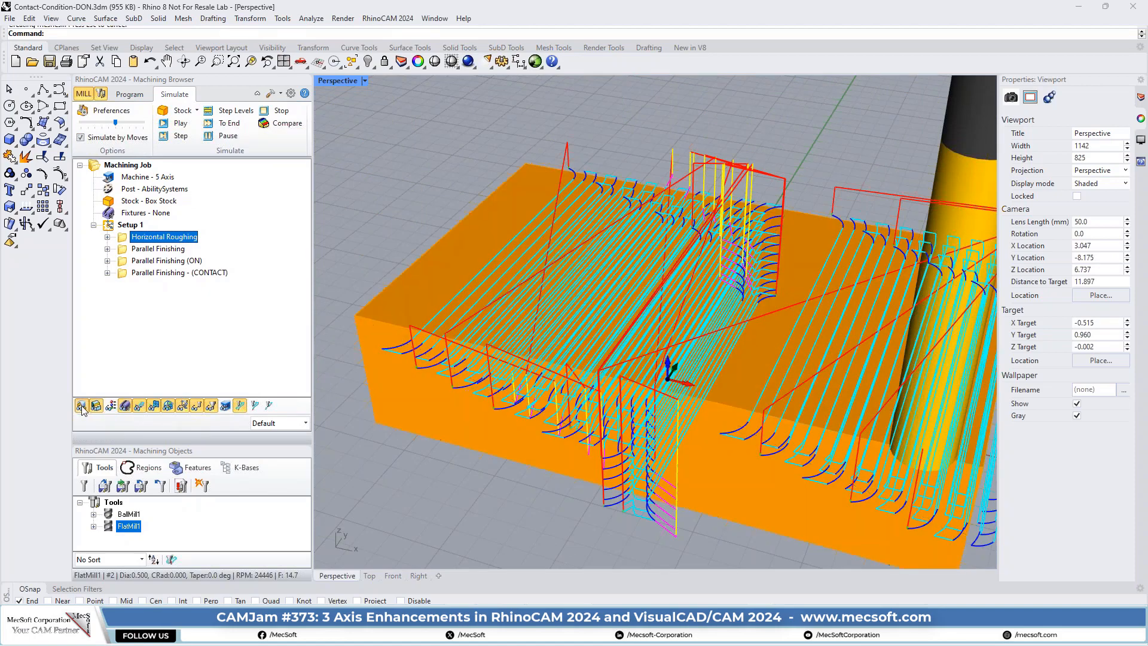
pyautogui.click(185, 123)
# - Set the simulated stock's color display to Mop and hide the toolpath
pyautogui.click(301, 426)
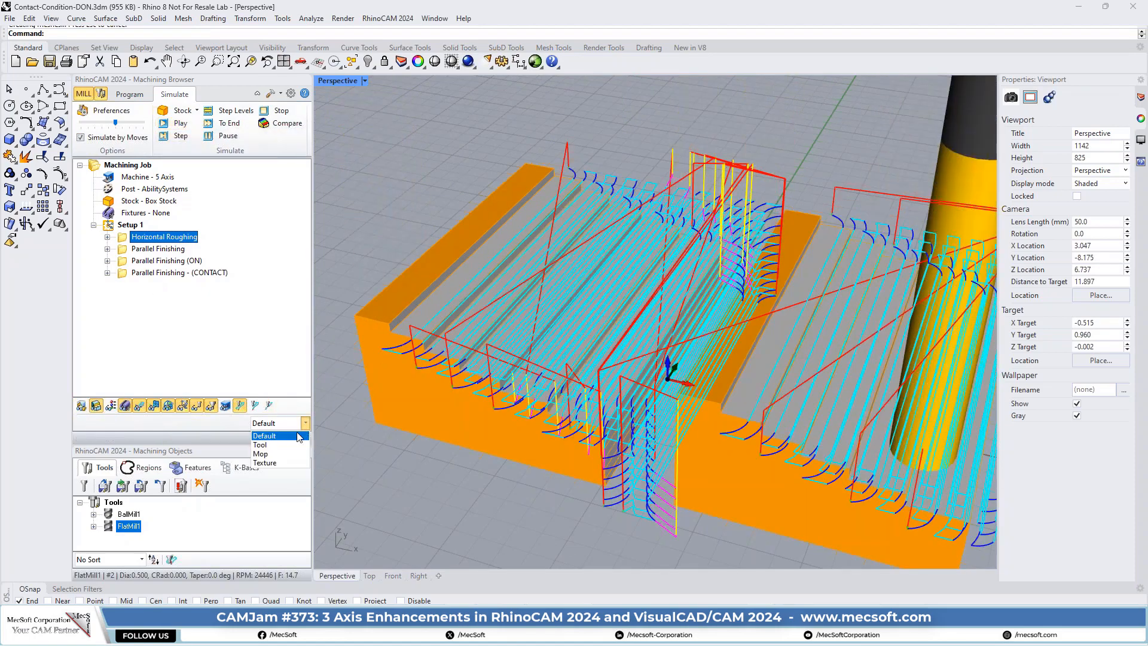
pyautogui.click(261, 454)
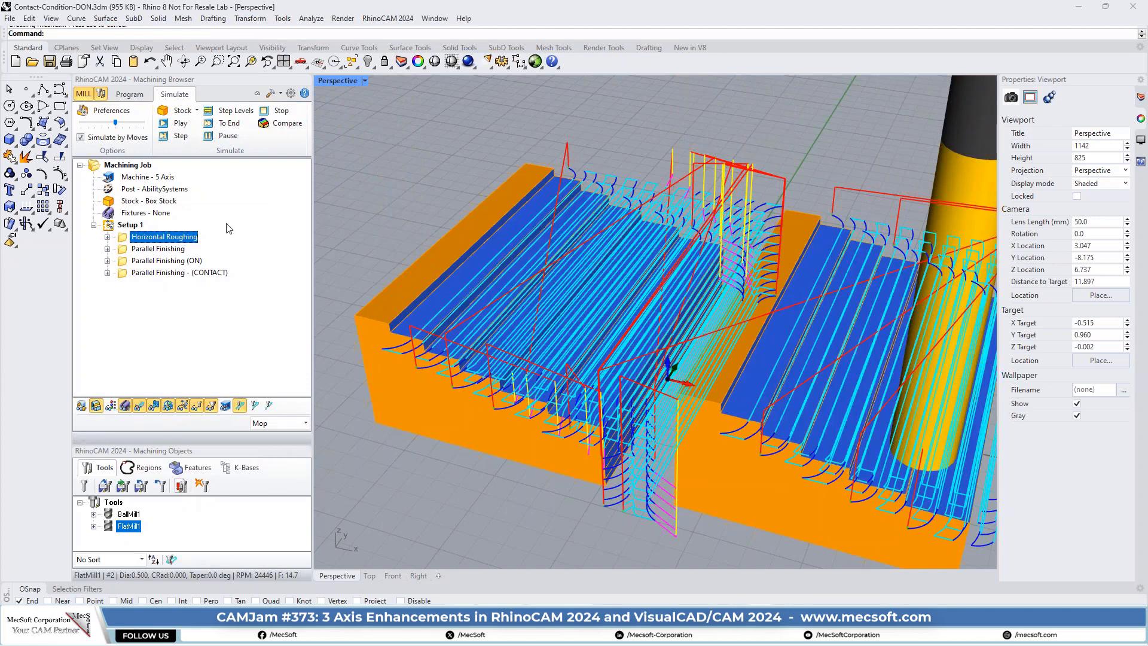
pyautogui.click(141, 406)
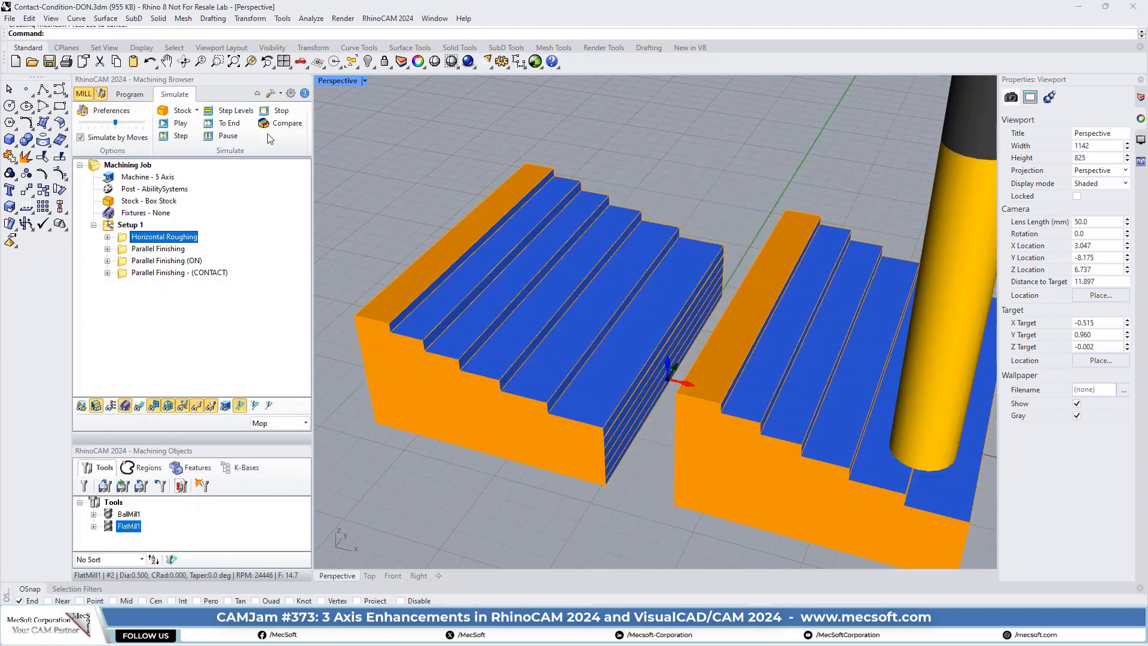
# - In the stock preferences, turn off silhouette and sharp edges and set the uncut stock color to blue
pyautogui.click(111, 113)
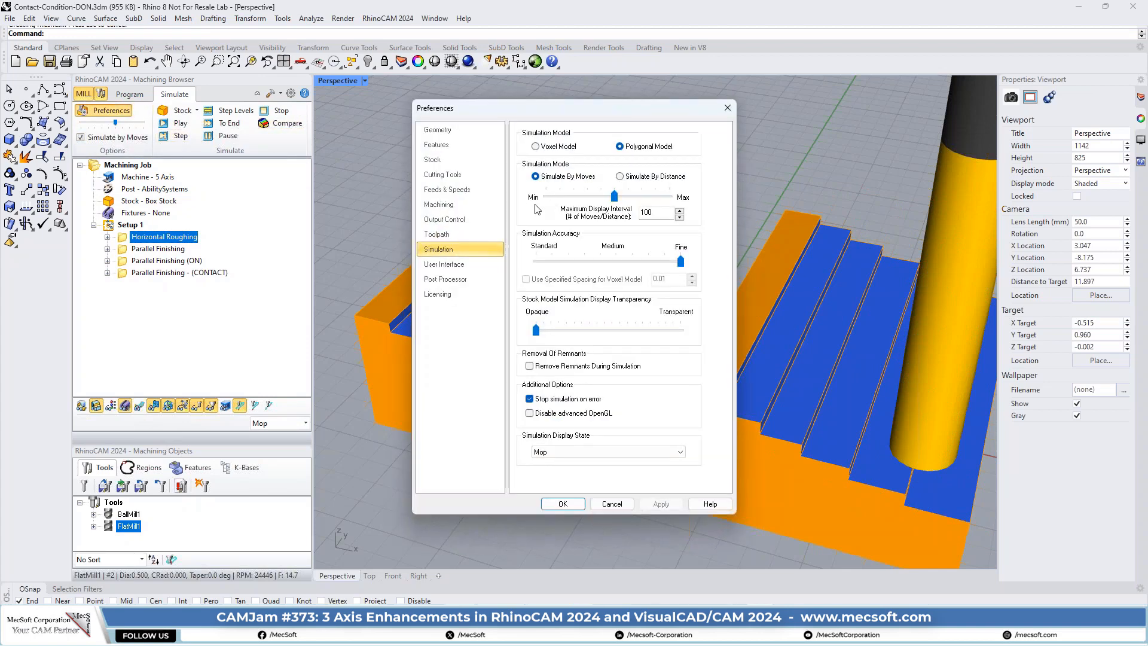
pyautogui.click(455, 162)
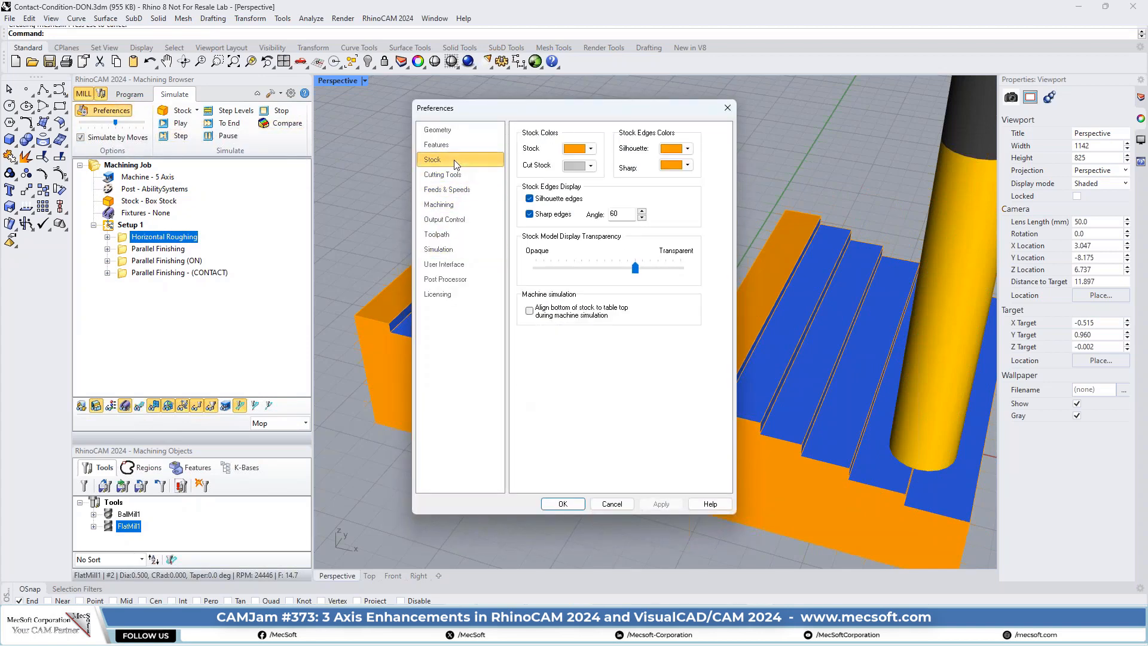
pyautogui.click(529, 214)
pyautogui.click(590, 149)
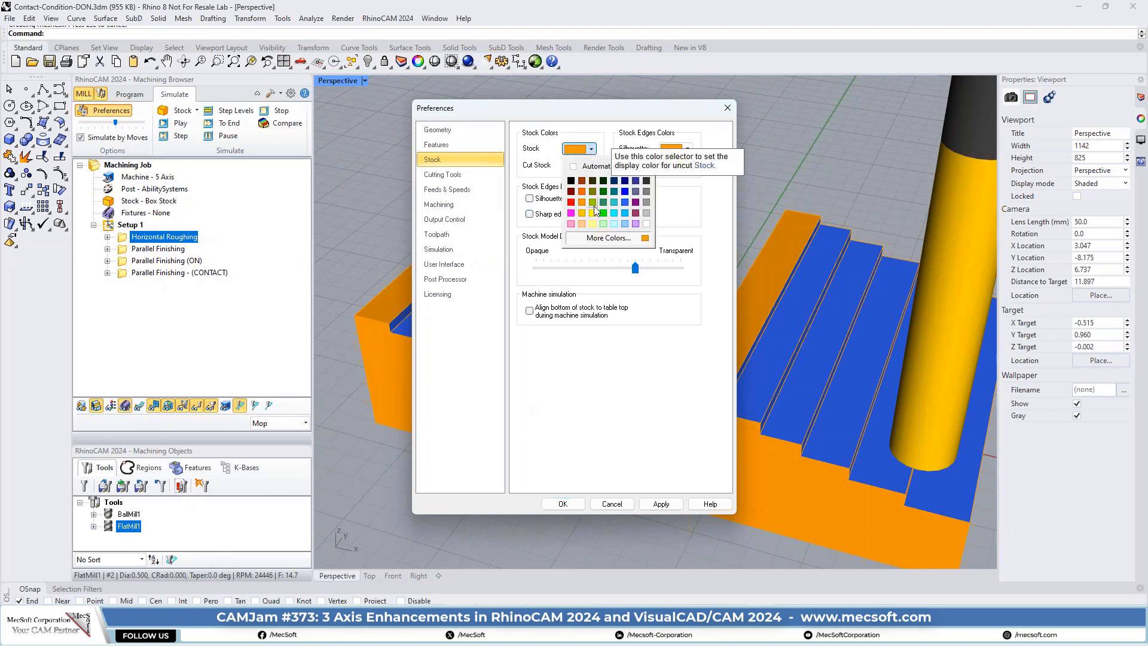
pyautogui.click(624, 202)
pyautogui.click(562, 504)
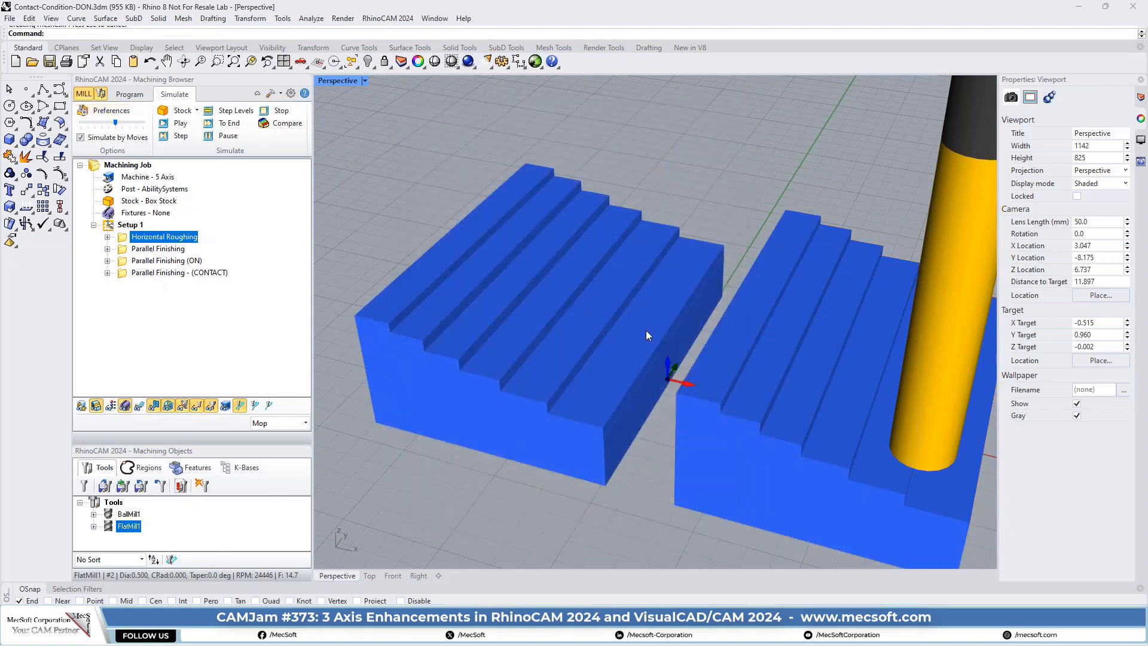
pyautogui.moveTo(676, 338)
pyautogui.mouseDown(button='right')
pyautogui.moveTo(559, 380)
pyautogui.moveTo(691, 325)
pyautogui.mouseUp(button='right')
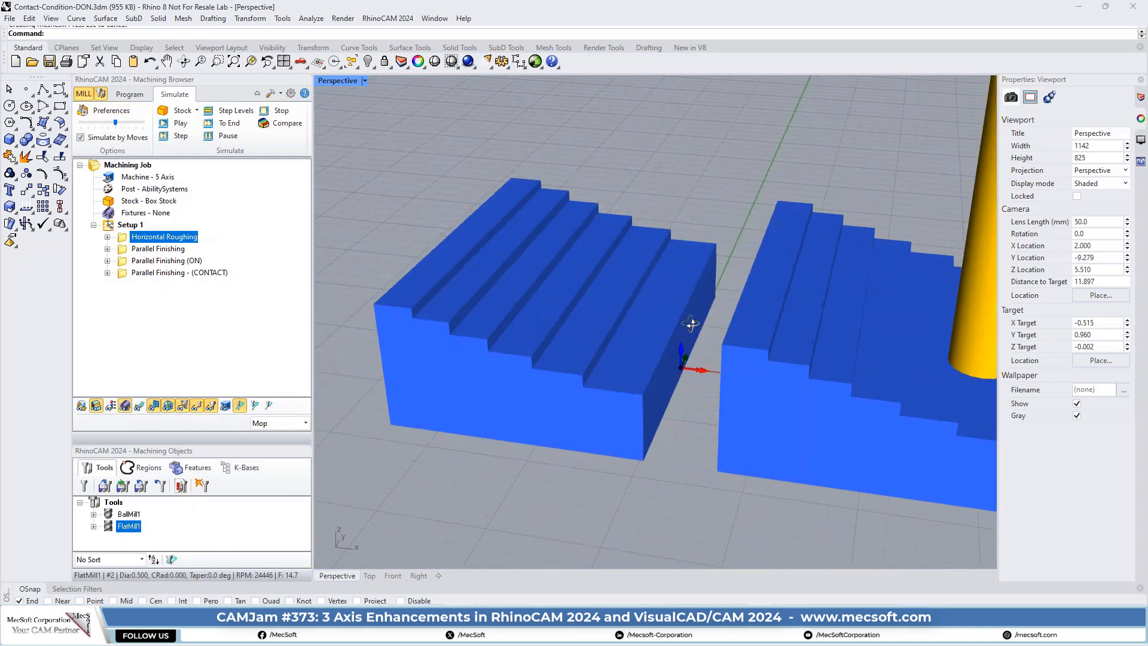
# - Check the containment region settings of the Parallel Finishing operation and simulate it on the roughed stock
pyautogui.click(126, 250)
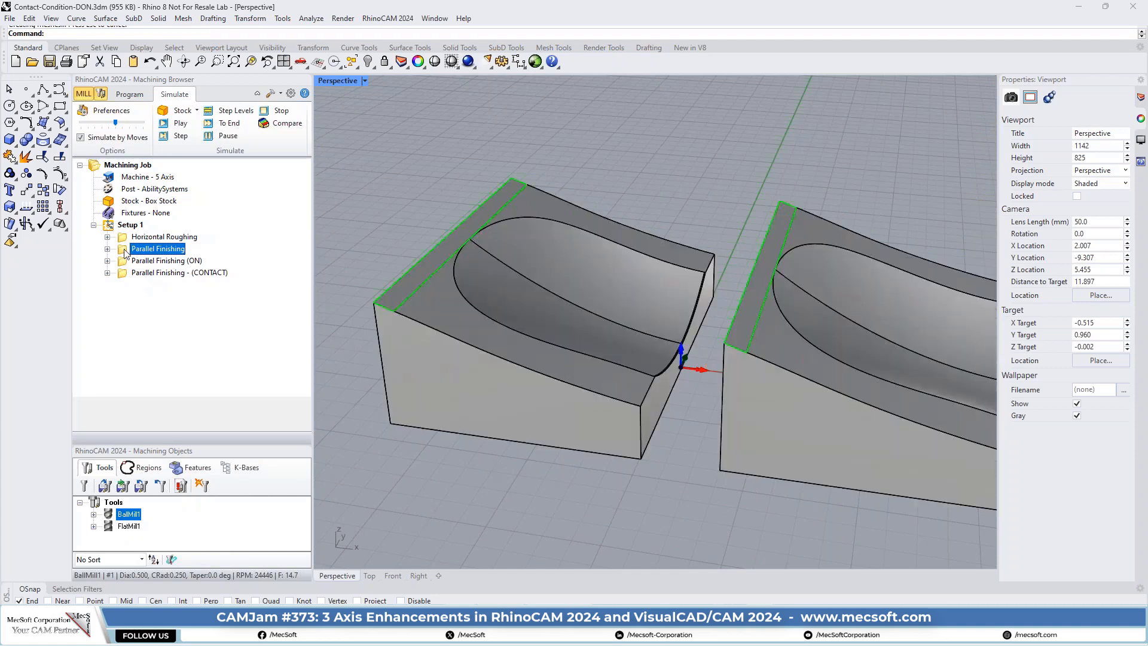
pyautogui.doubleClick(126, 250)
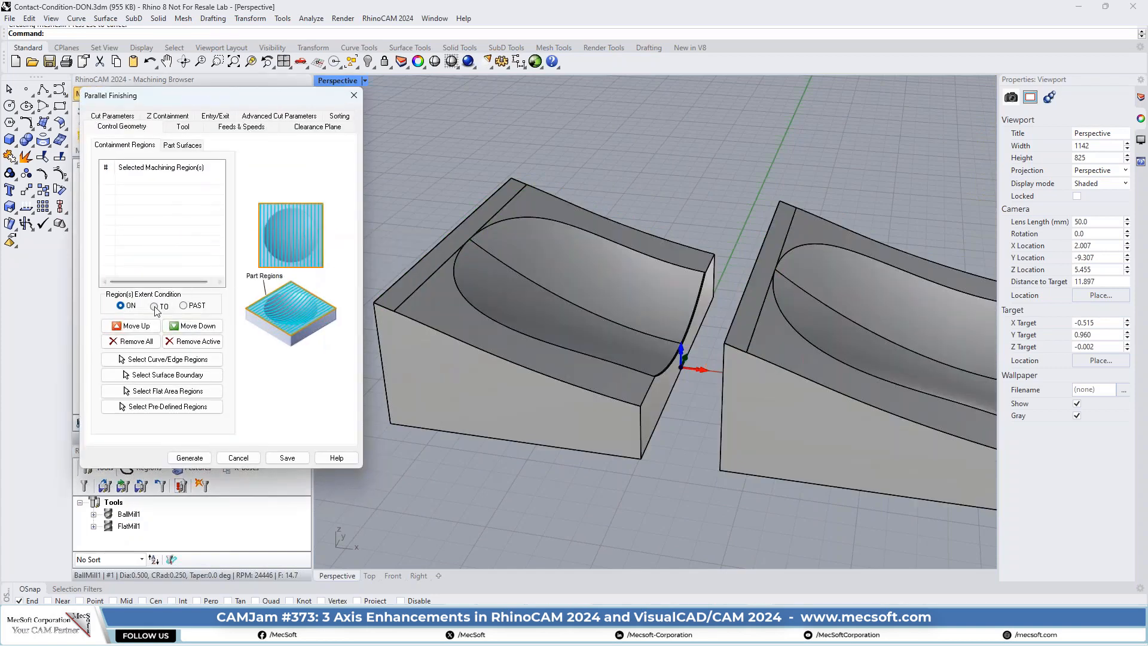
pyautogui.click(354, 96)
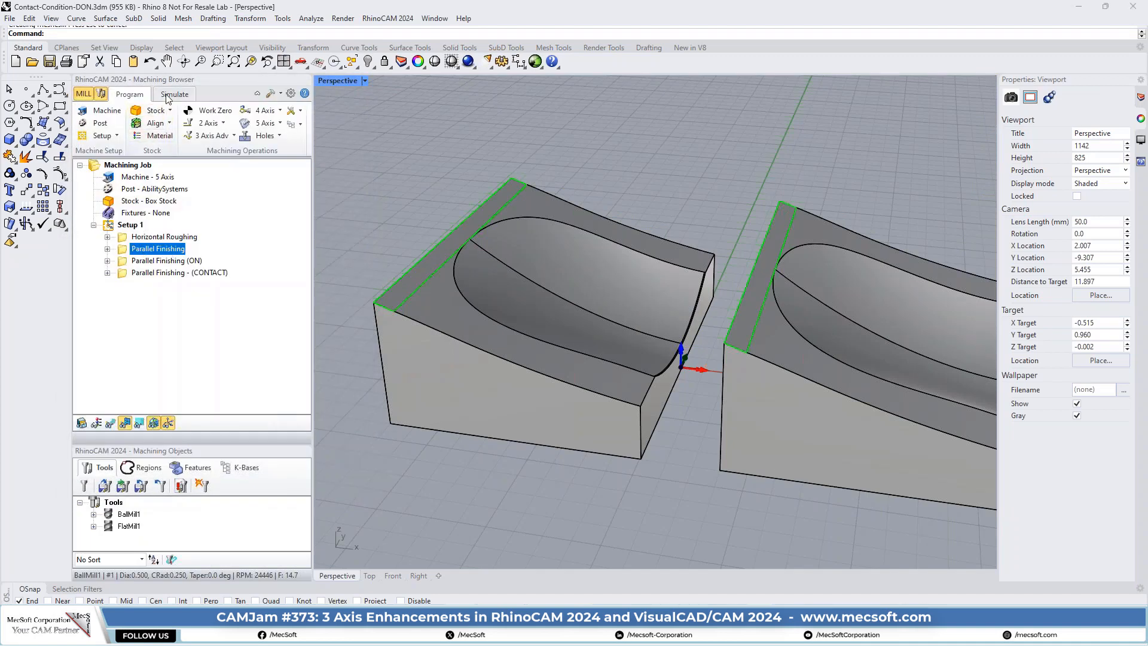
pyautogui.click(174, 94)
pyautogui.click(180, 124)
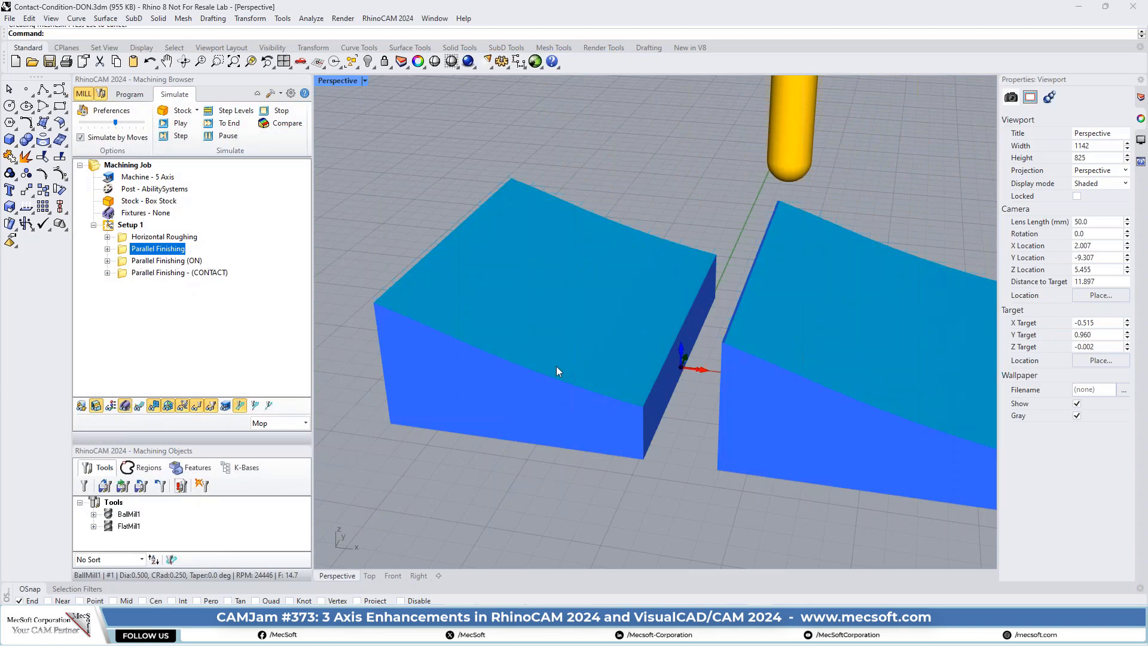
# - Simulate the Parallel Finishing (ON) operation and inspect the cut quality around the first block's pocket edge
pyautogui.click(123, 262)
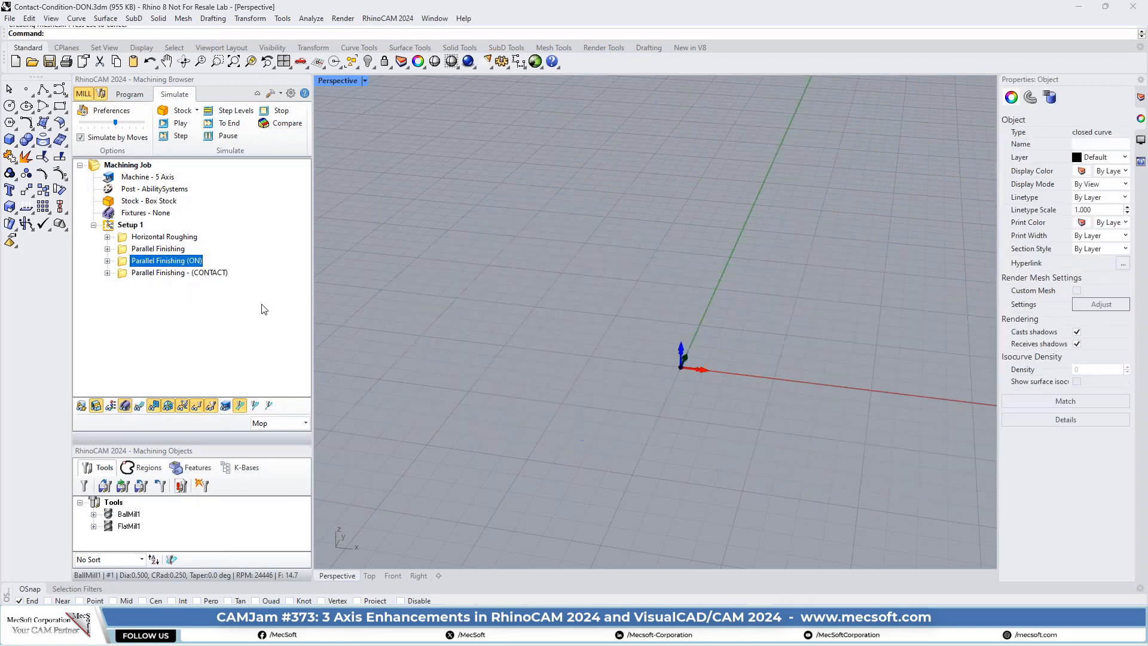
pyautogui.click(180, 124)
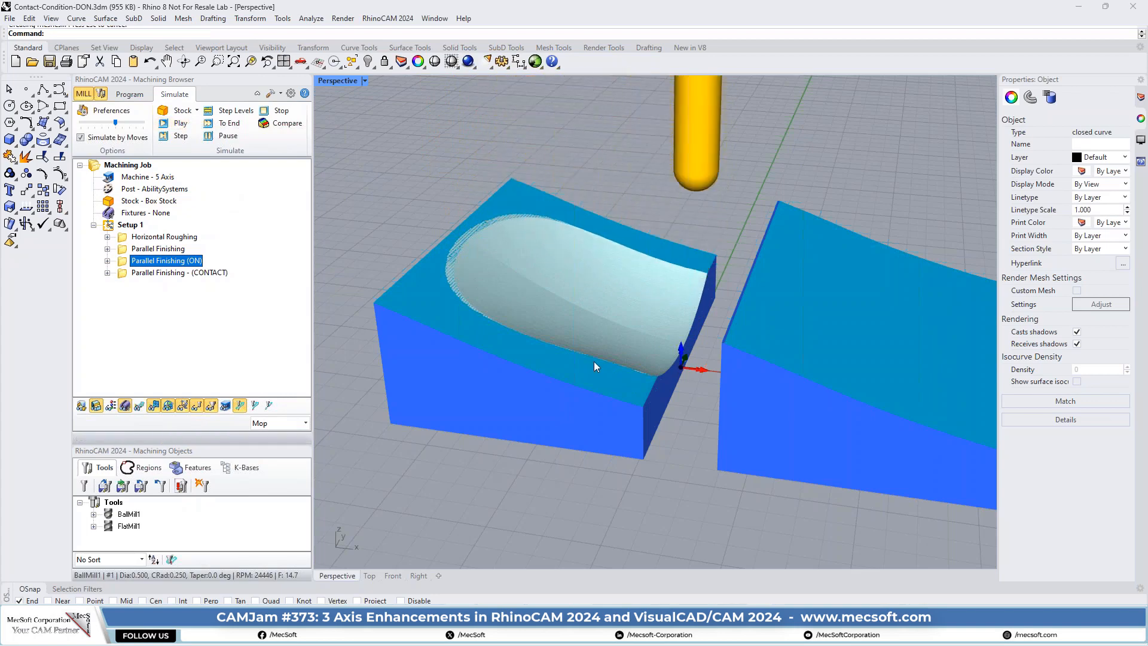
pyautogui.scroll(2, 463, 290)
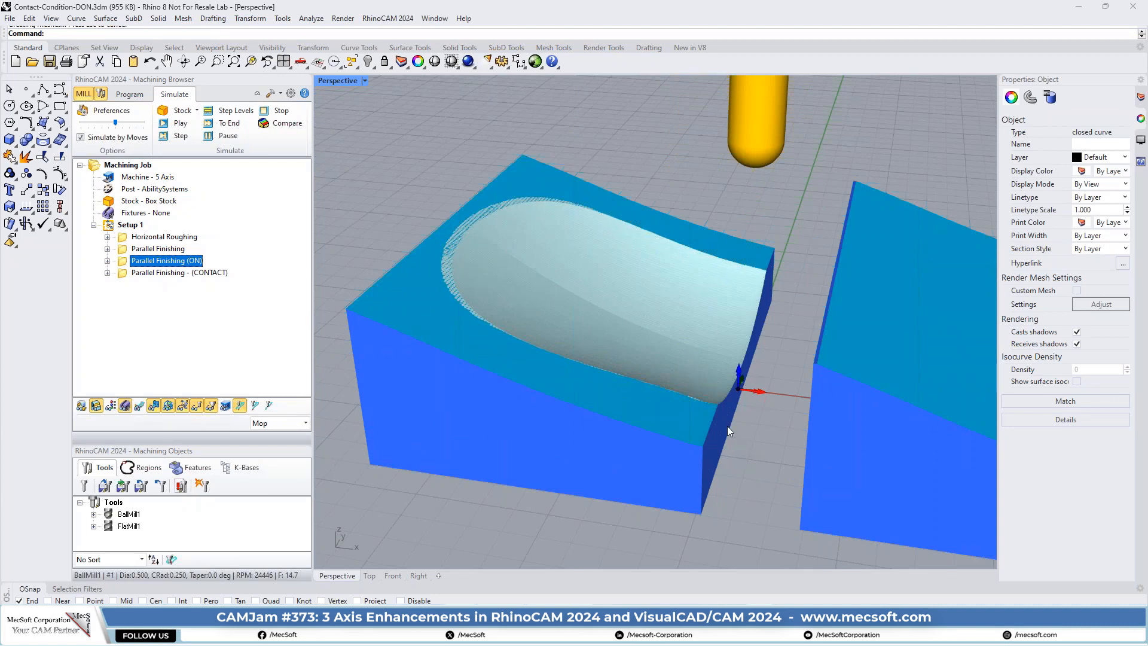
pyautogui.scroll(5, 694, 412)
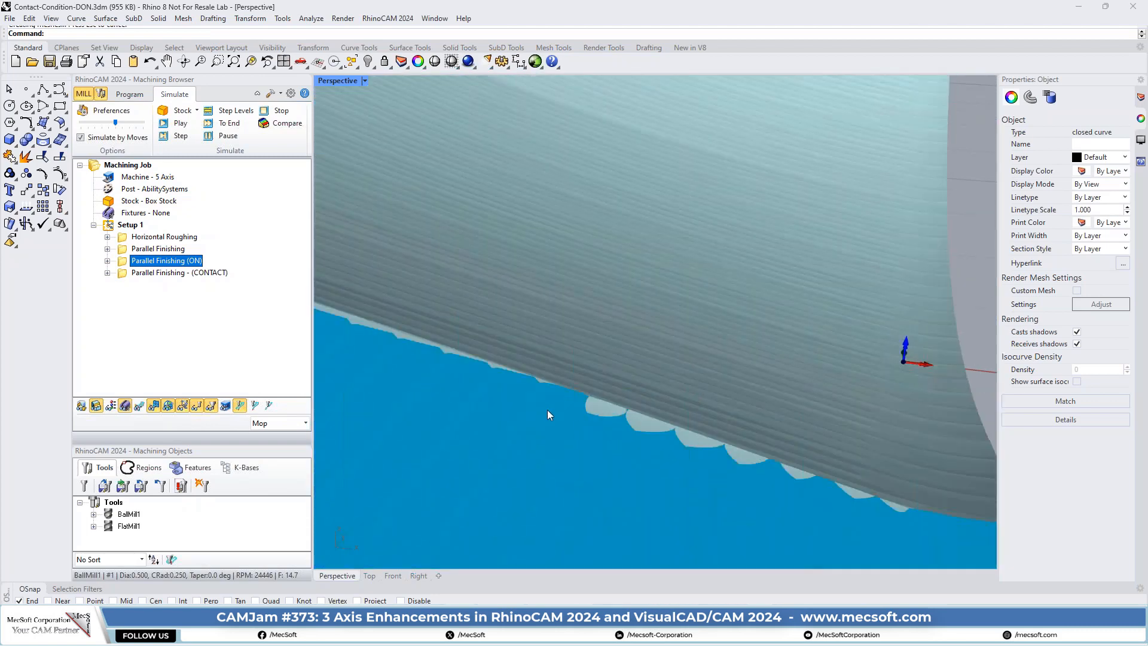
pyautogui.scroll(-1, 724, 457)
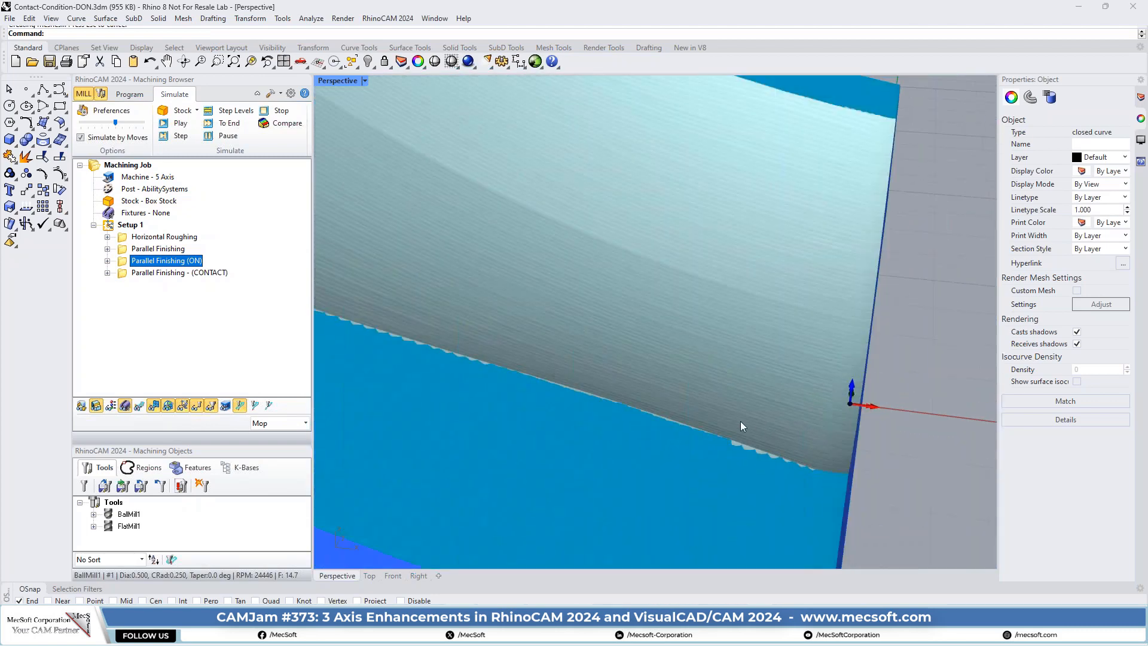
pyautogui.scroll(-4, 744, 428)
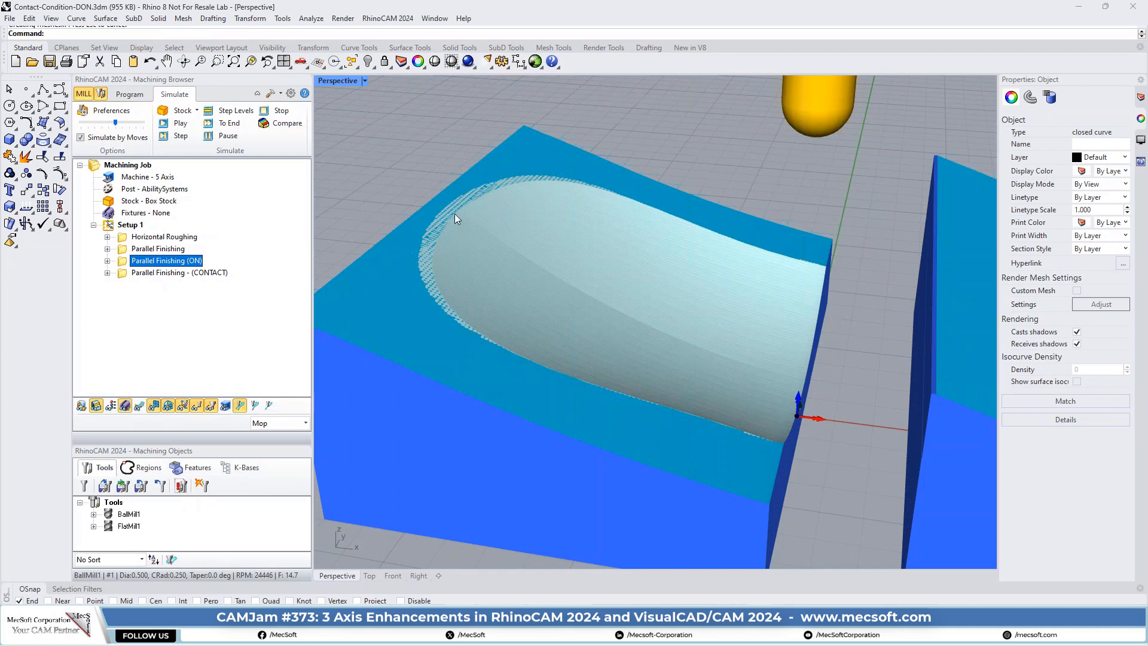
pyautogui.scroll(2, 403, 245)
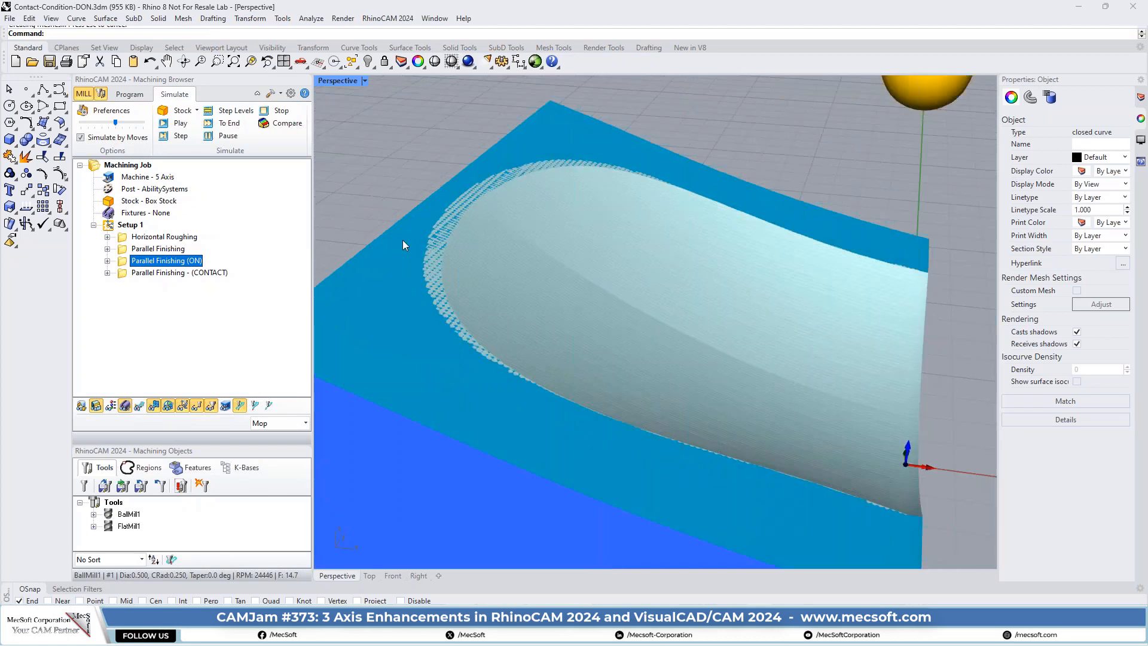
pyautogui.scroll(3, 406, 240)
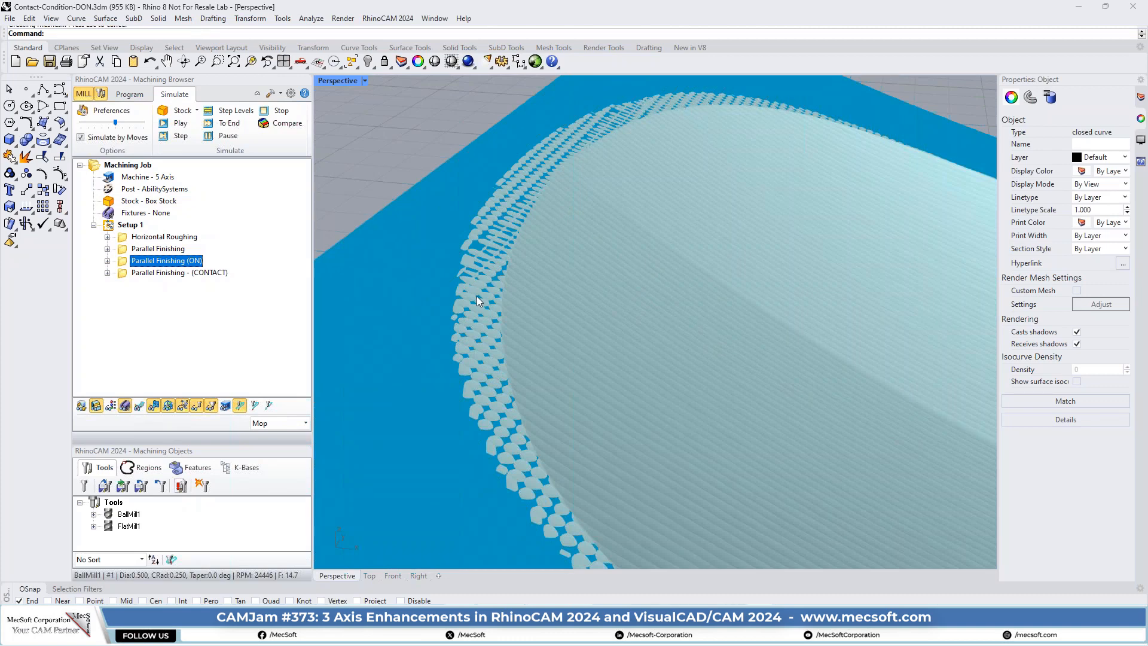
# - Check the part surfaces and the surface extent condition of the Parallel Finishing (CONTACT) operation, leaving its settings unchanged
pyautogui.scroll(-3, 448, 306)
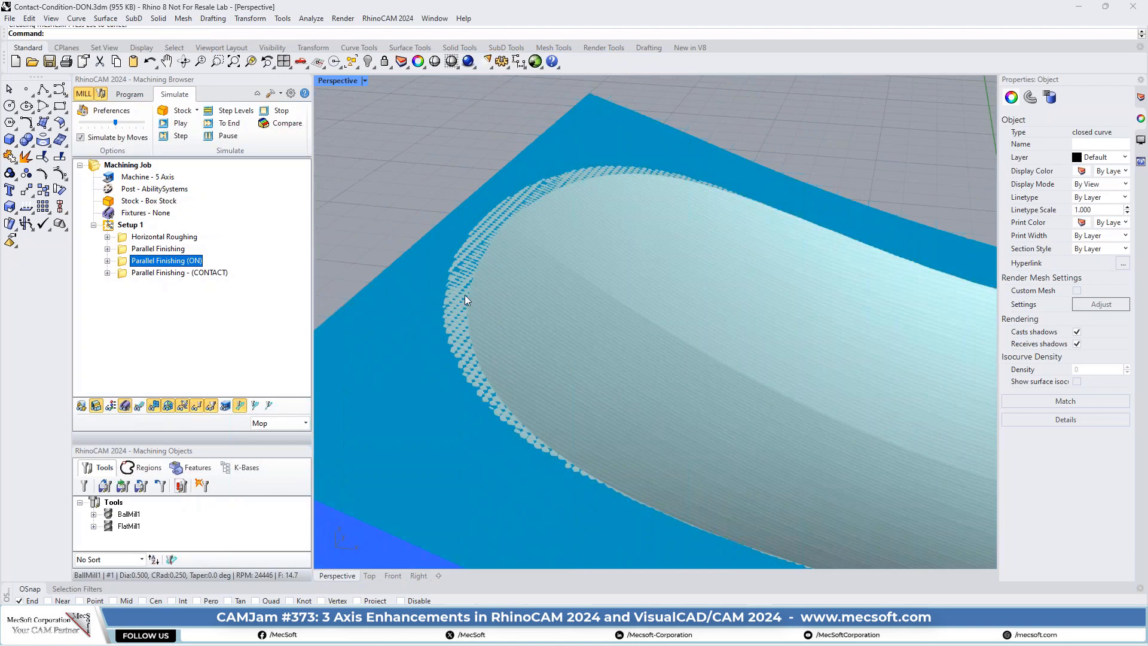
pyautogui.scroll(-3, 498, 194)
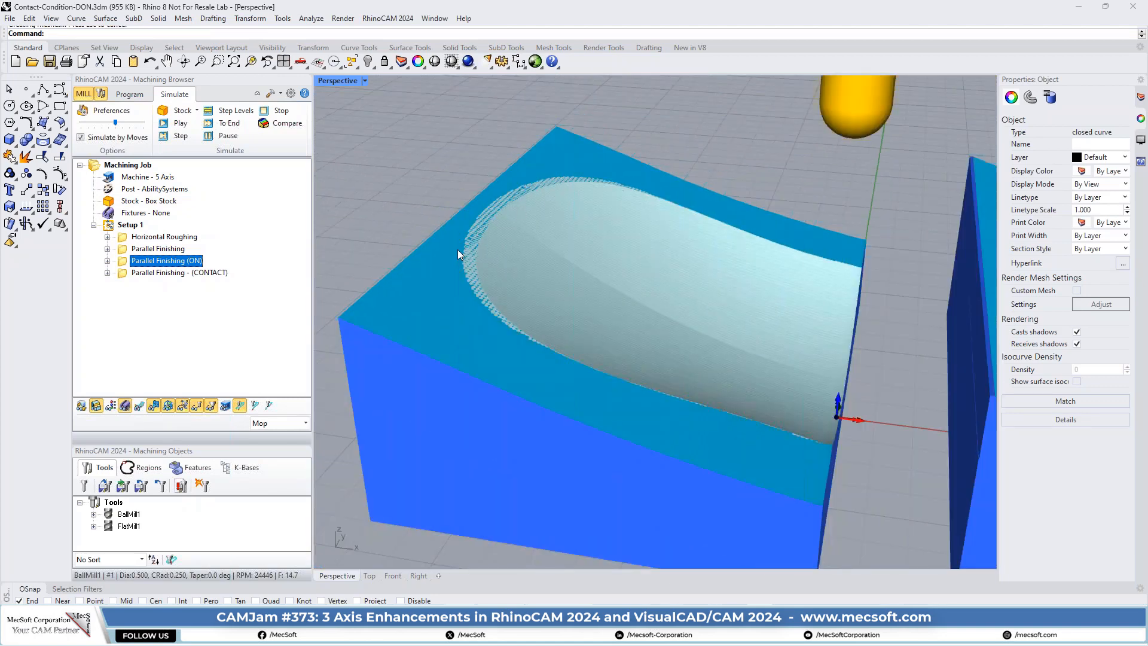
pyautogui.scroll(-4, 445, 266)
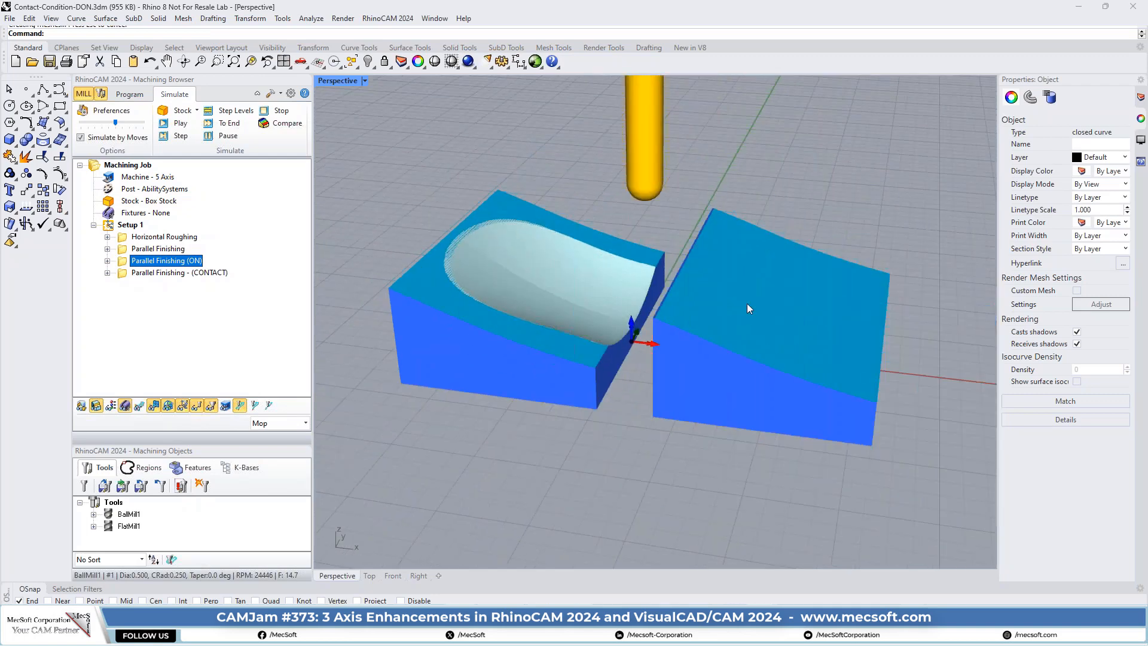
pyautogui.doubleClick(122, 274)
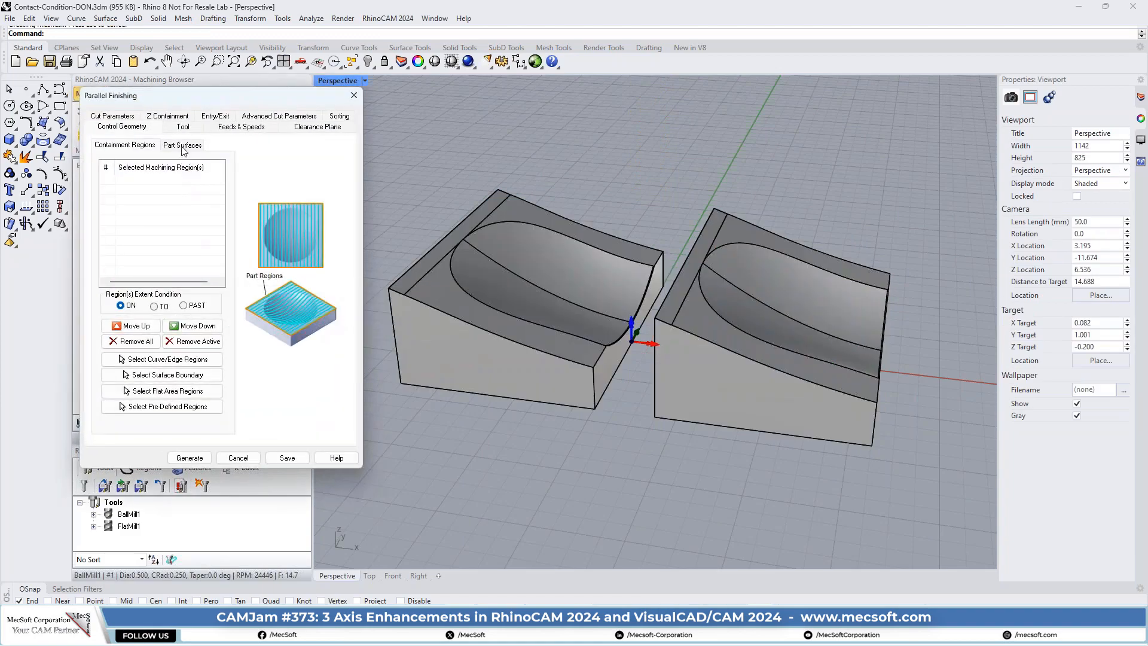
pyautogui.click(182, 148)
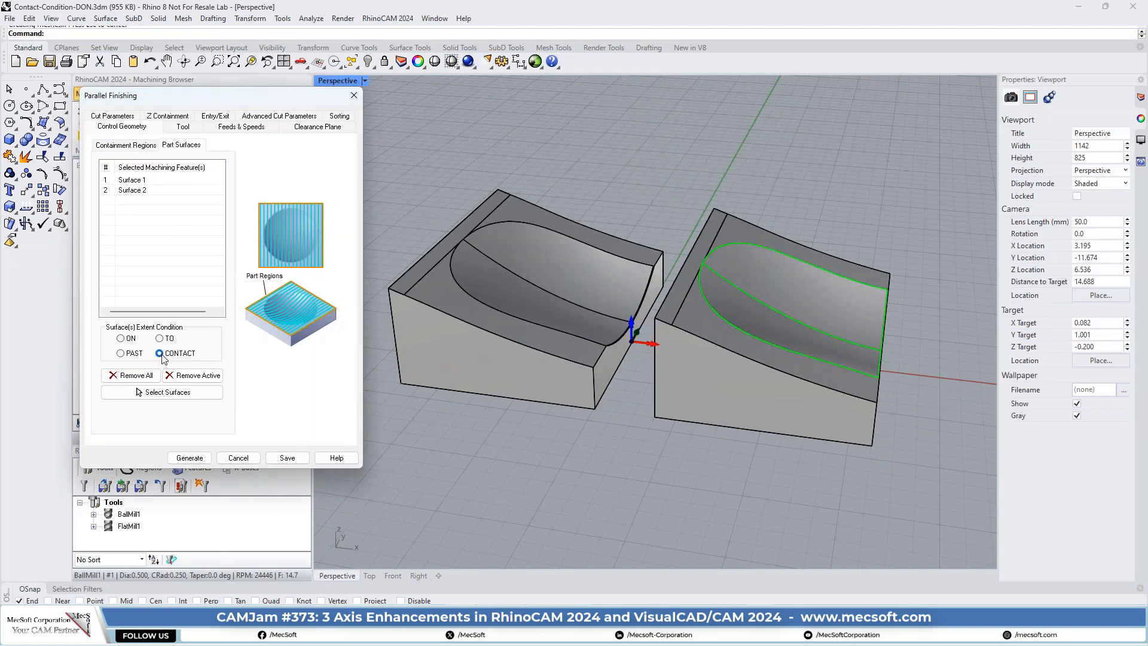
pyautogui.click(238, 459)
# - Simulate the Parallel Finishing (CONTACT) operation and inspect the cut quality around the second block's pocket edge
pyautogui.click(185, 97)
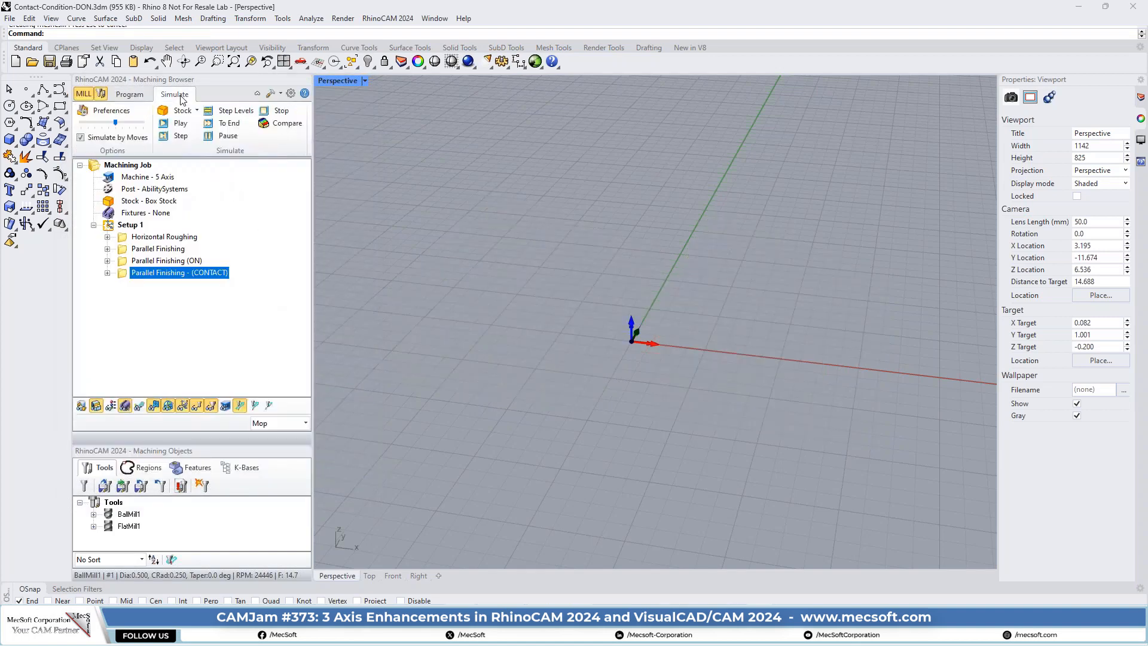
pyautogui.click(181, 124)
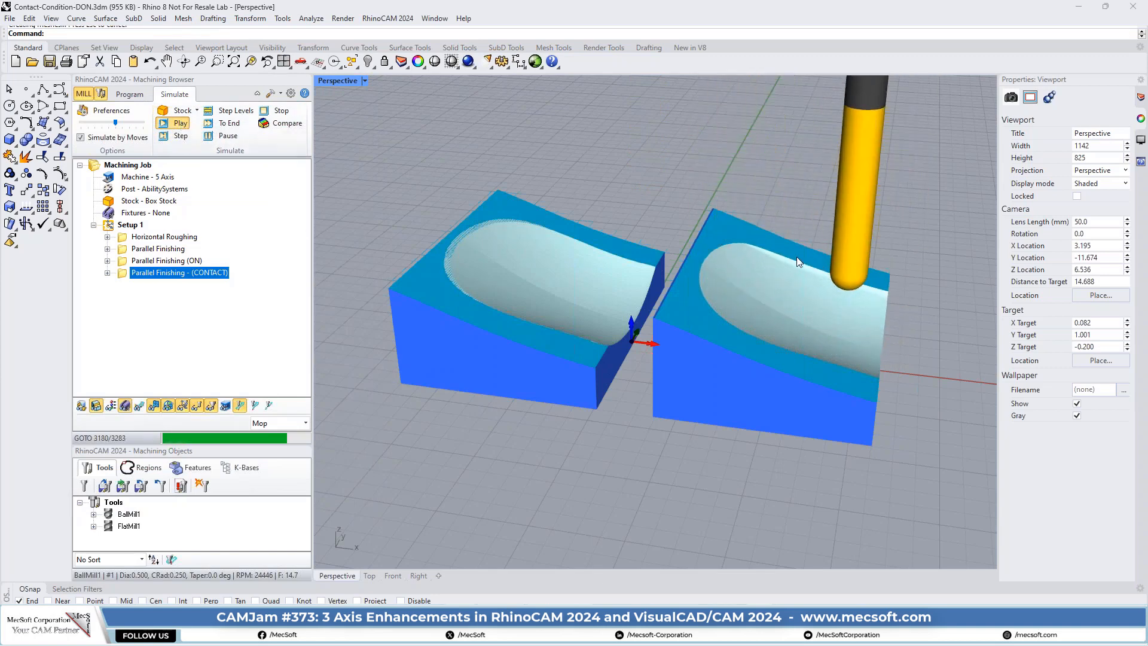
pyautogui.scroll(6, 898, 327)
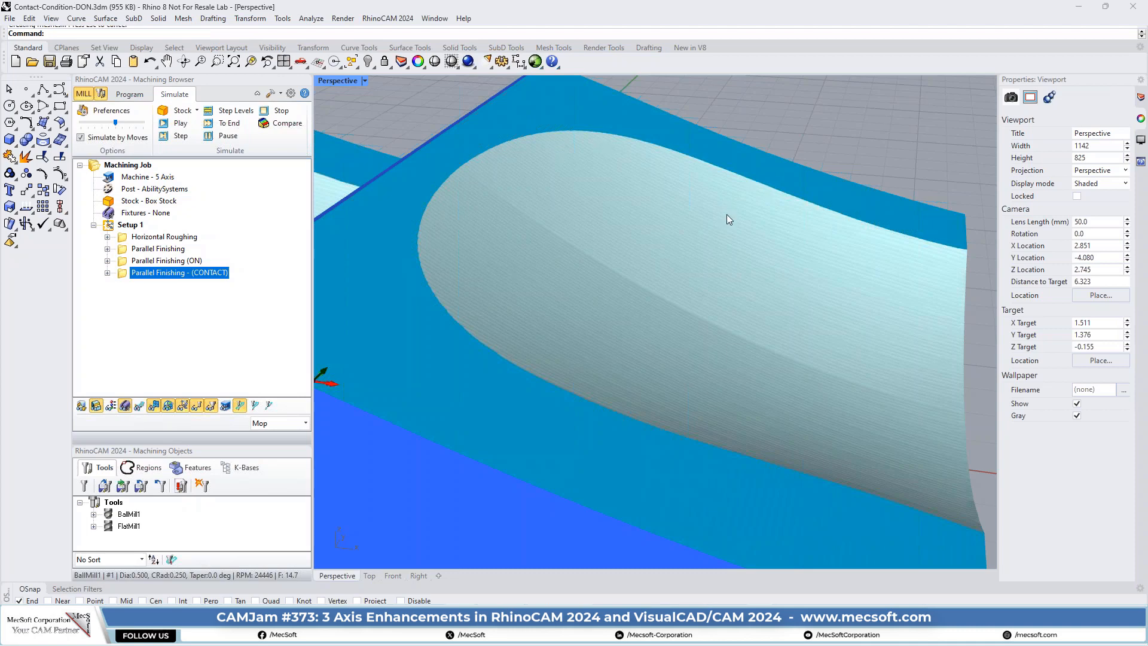
pyautogui.scroll(-3, 738, 295)
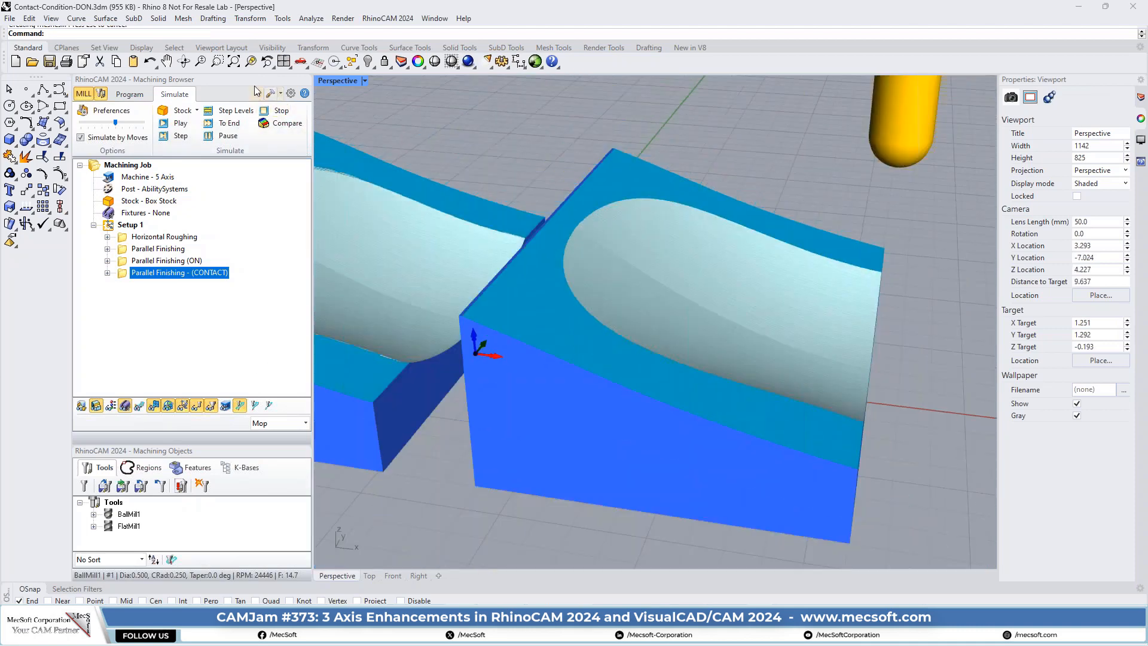
# - Switch to the four-viewport layout and frame both blocks in the Front view
pyautogui.click(284, 61)
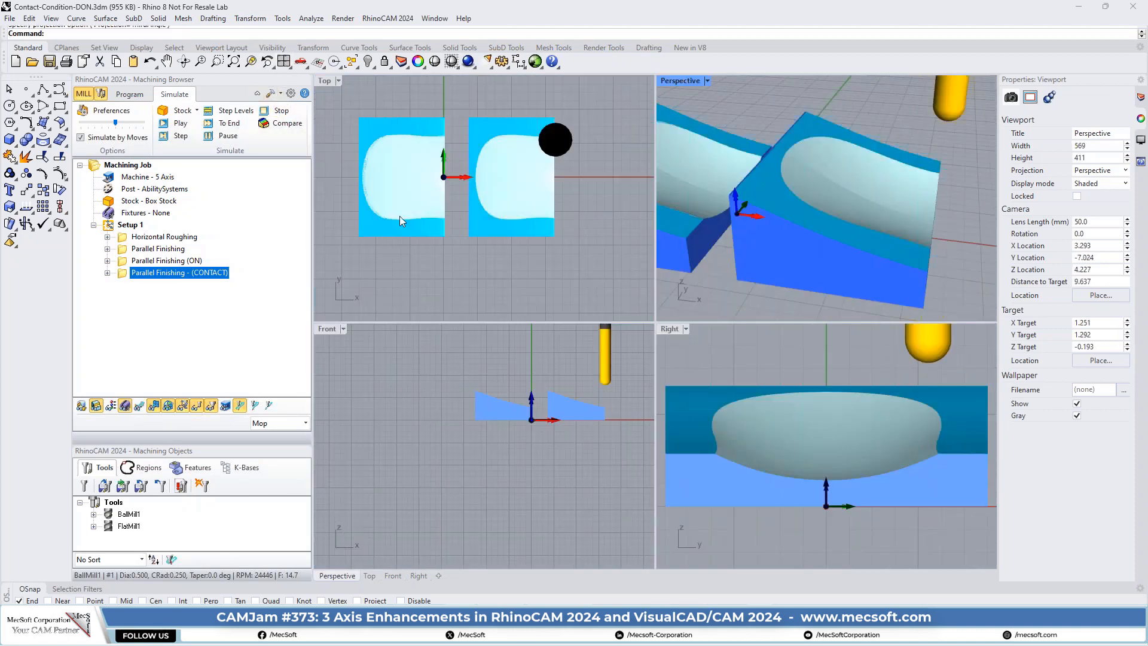
pyautogui.scroll(5, 511, 403)
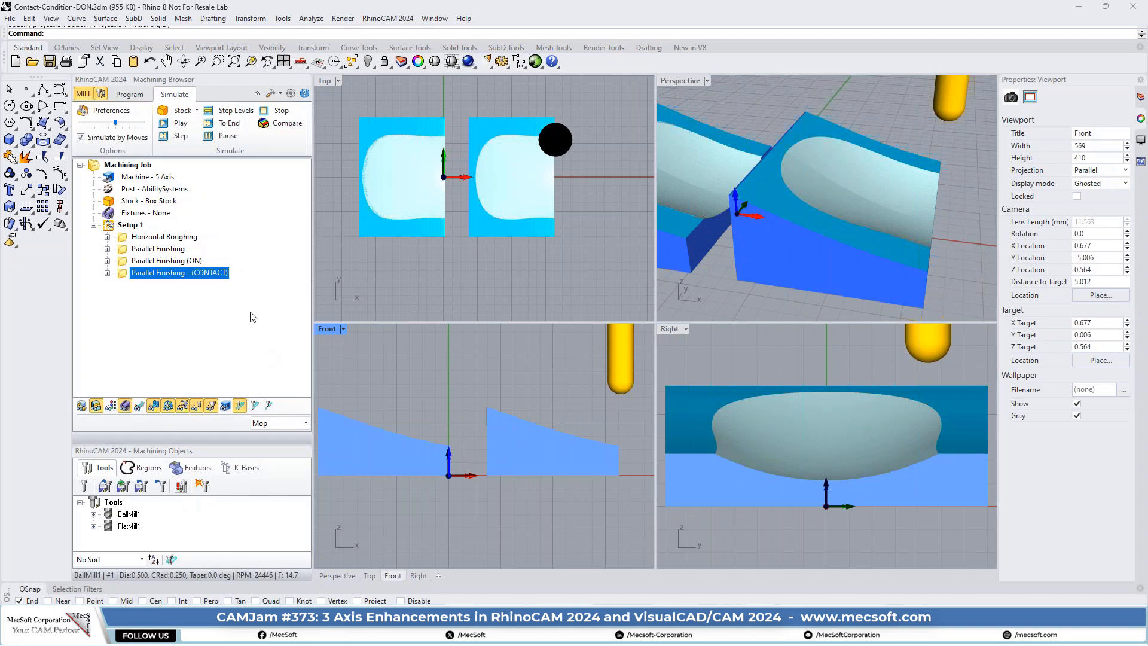
pyautogui.moveTo(463, 434); pyautogui.dragTo(473, 443, button='right')
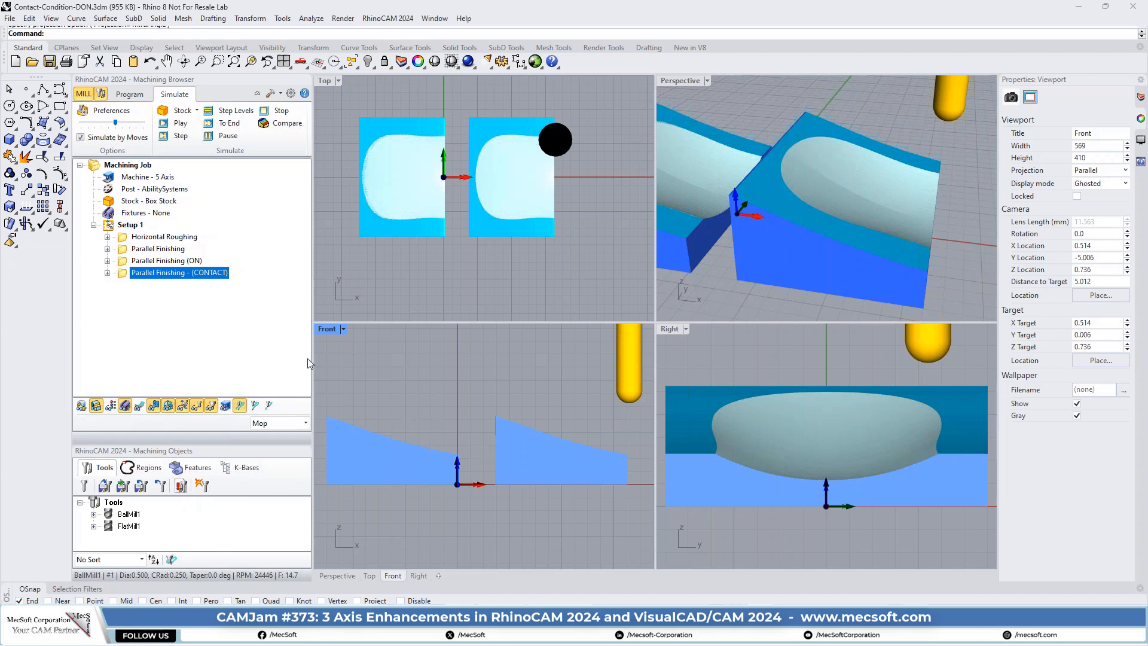
# - Return to programming mode, show the CONTACT toolpath, and examine its upper end at the pocket edge in the Front view
pyautogui.click(128, 96)
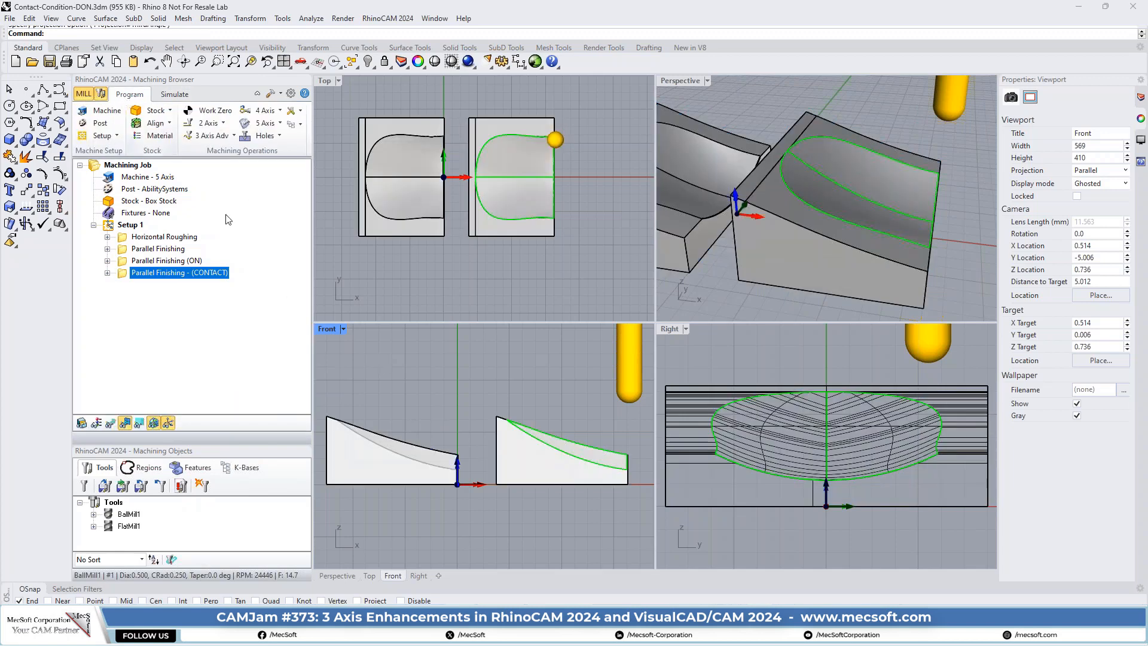
pyautogui.click(112, 423)
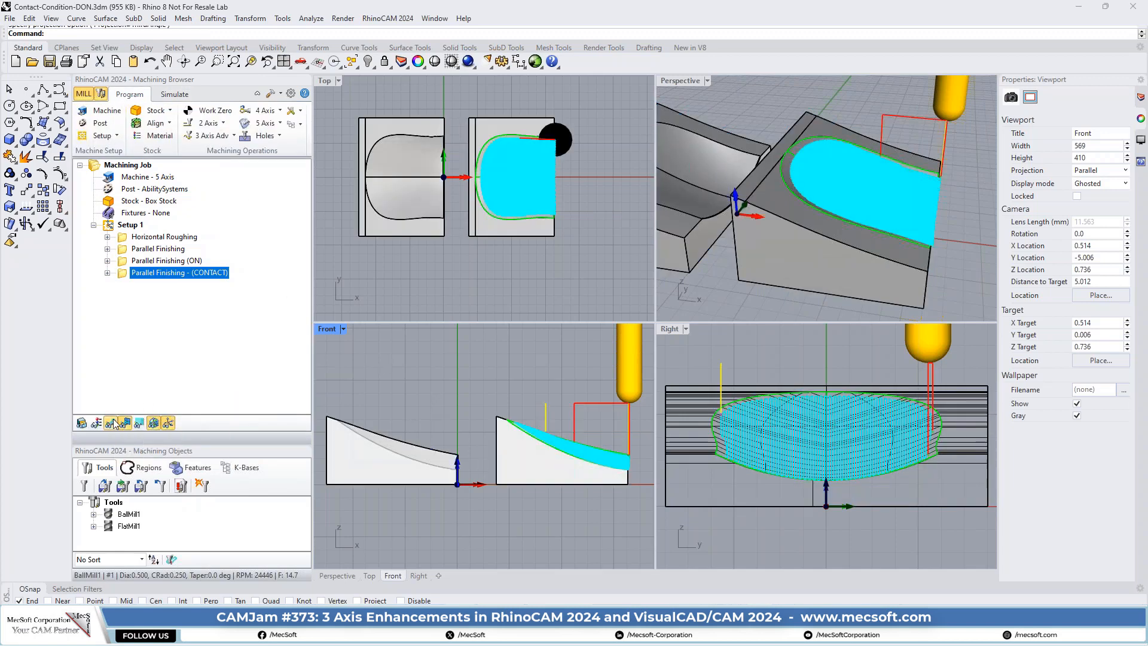
pyautogui.scroll(15, 536, 426)
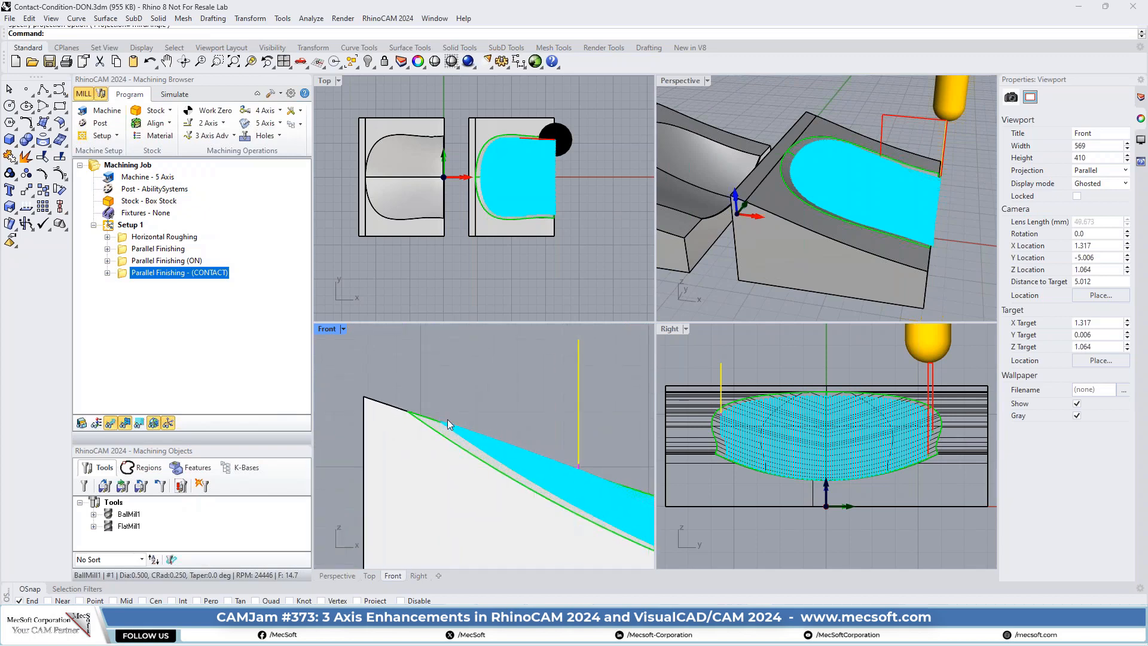
pyautogui.scroll(-2, 490, 418)
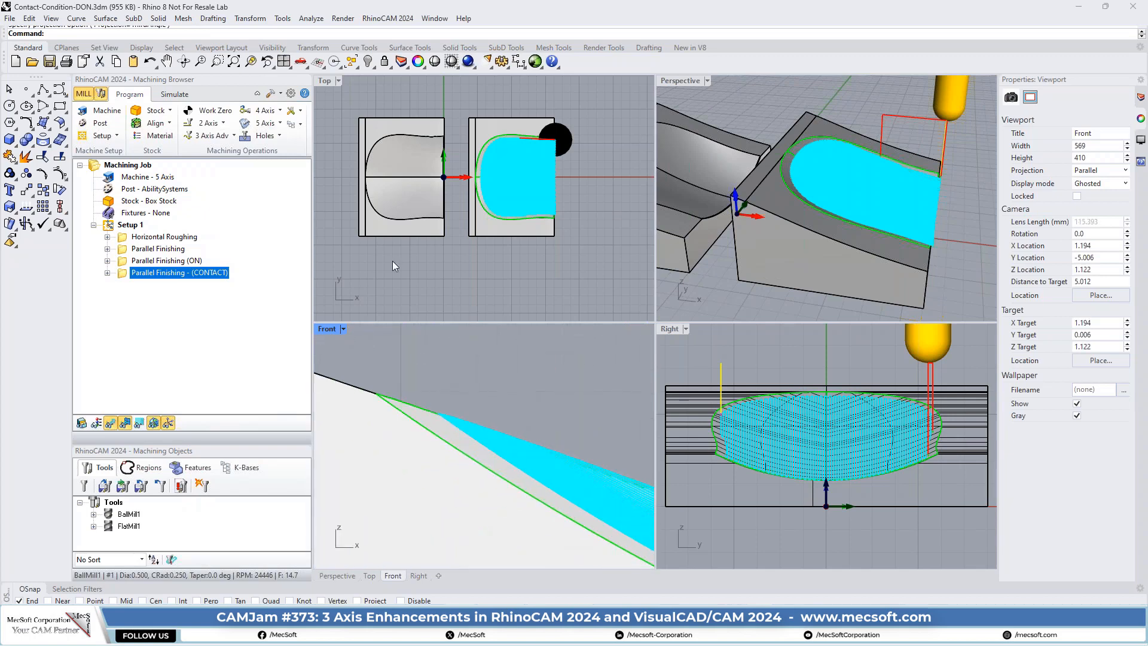
# - Set the Front viewport to Wireframe display and frame the upper end of the second block's pocket
pyautogui.click(457, 66)
pyautogui.click(456, 90)
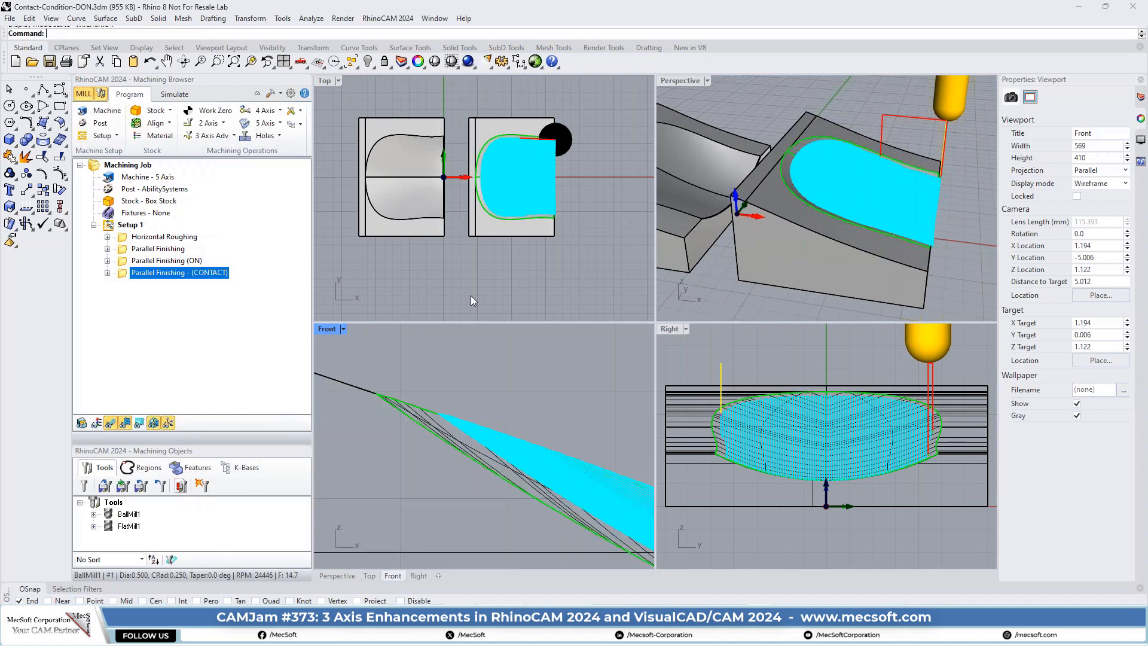
pyautogui.scroll(-2, 540, 403)
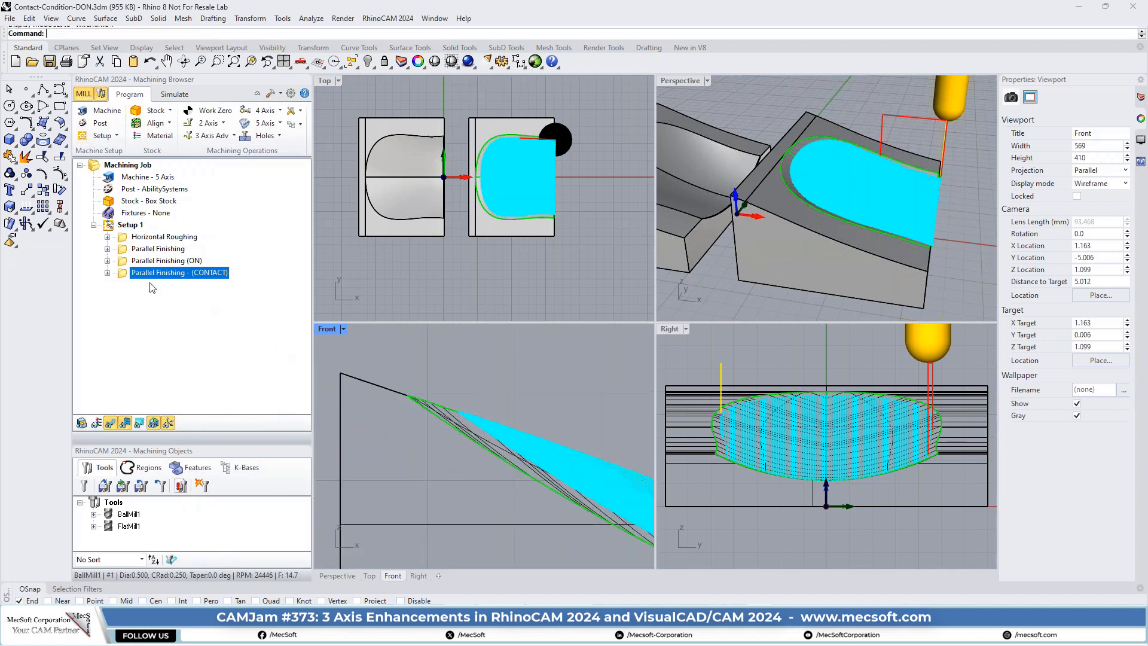
# - Open the Toolpath Editor for the CONTACT operation's toolpath and move it clear of the viewports
pyautogui.click(108, 273)
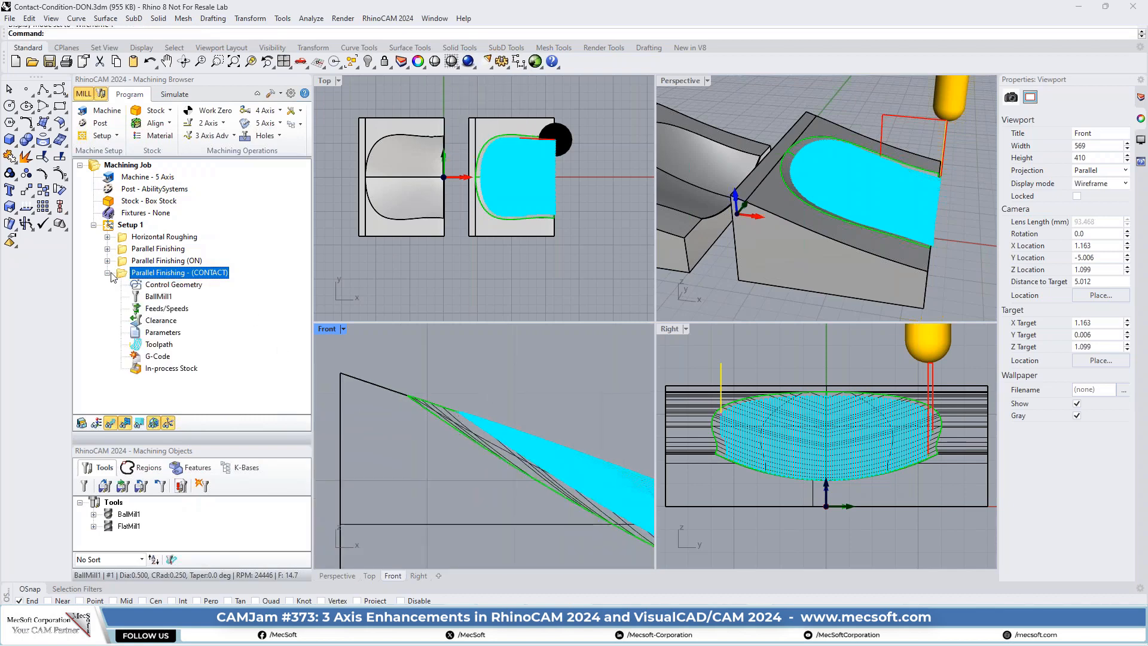
pyautogui.doubleClick(138, 346)
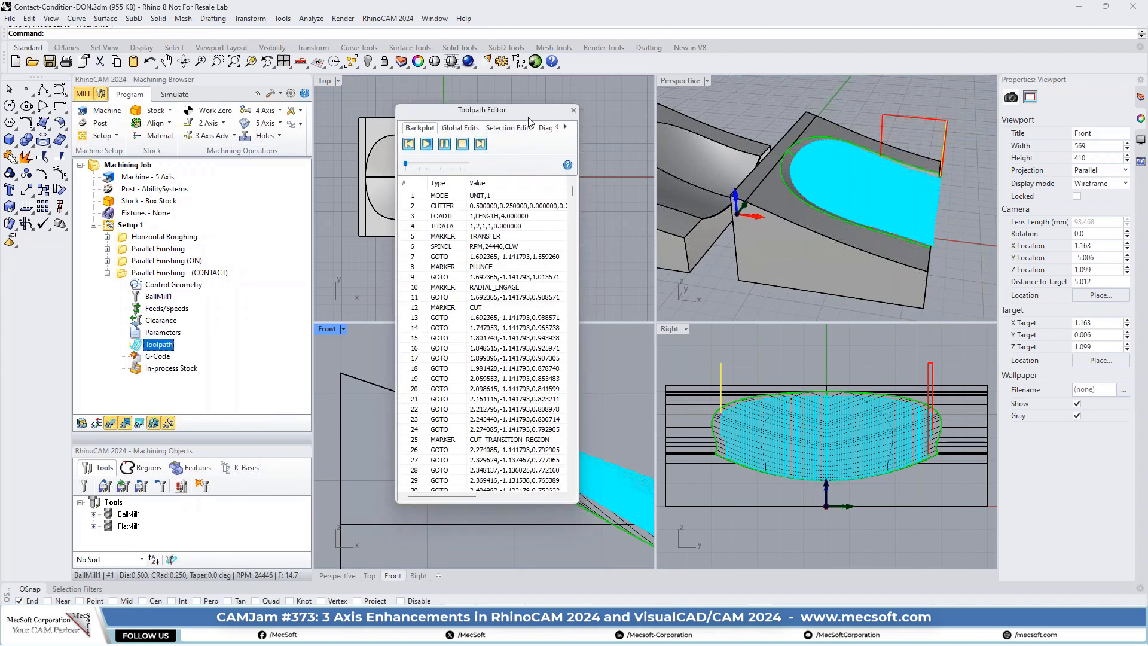
pyautogui.moveTo(529, 119); pyautogui.dragTo(220, 119)
# - Step the cutter back and forth through the first cutting moves of the CONTACT toolpath, starting from the CUTTER record
pyautogui.click(234, 213)
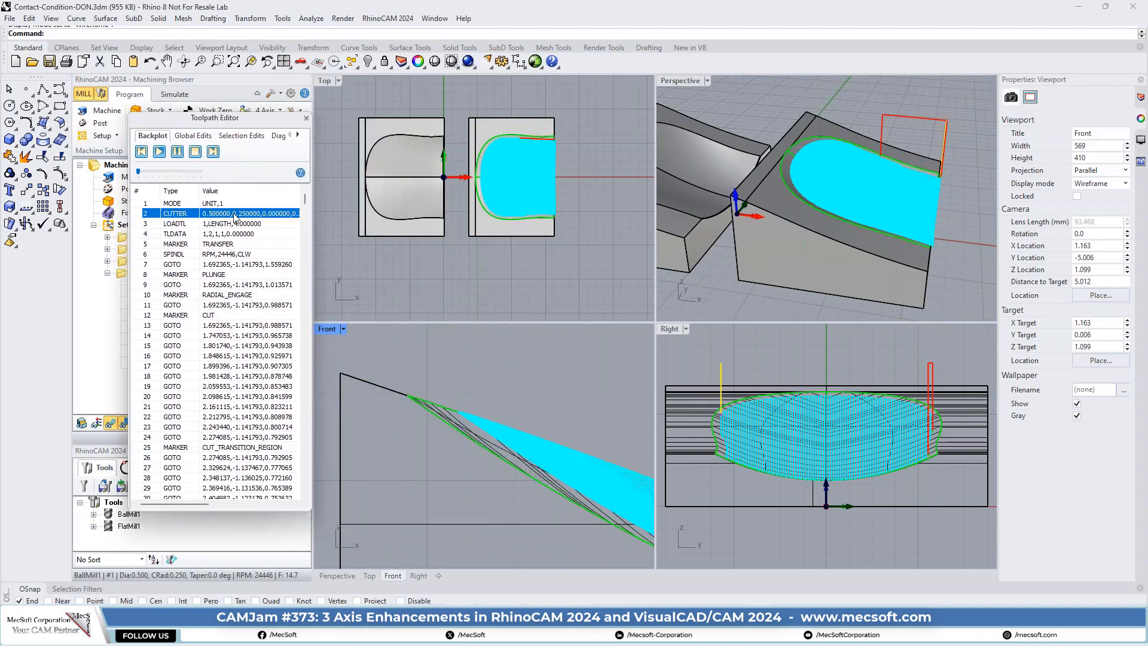
pyautogui.press('Down')
pyautogui.press('Down')
pyautogui.press('Down')
pyautogui.press('Down')
pyautogui.press('Down')
pyautogui.press('Down')
pyautogui.press('Down')
pyautogui.press('Down')
pyautogui.press('Down')
pyautogui.press('Down')
pyautogui.press('Down')
pyautogui.press('Down')
pyautogui.press('Down')
pyautogui.press('Down')
pyautogui.press('Down')
pyautogui.press('Down')
pyautogui.press('Down')
pyautogui.press('Down')
pyautogui.press('Down')
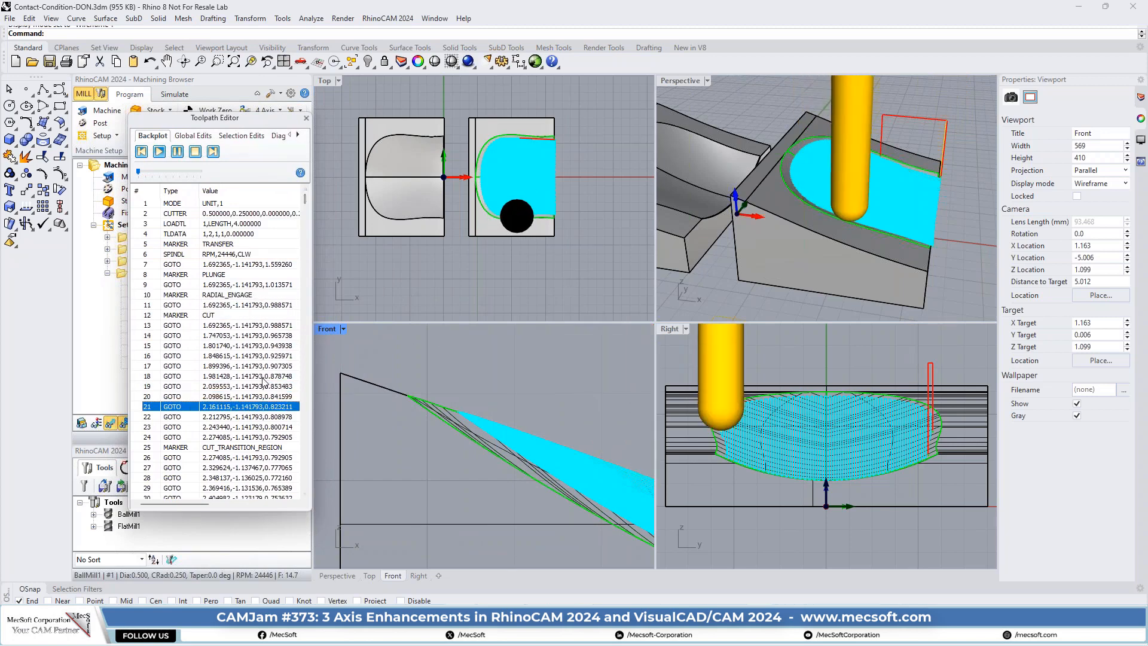
pyautogui.press('Up')
pyautogui.press('Up')
pyautogui.press('Up')
pyautogui.press('Up')
pyautogui.press('Up')
pyautogui.press('Up')
pyautogui.press('Up')
pyautogui.press('Up')
pyautogui.press('Up')
pyautogui.press('Up')
pyautogui.press('Up')
pyautogui.press('Up')
pyautogui.press('Up')
pyautogui.press('Up')
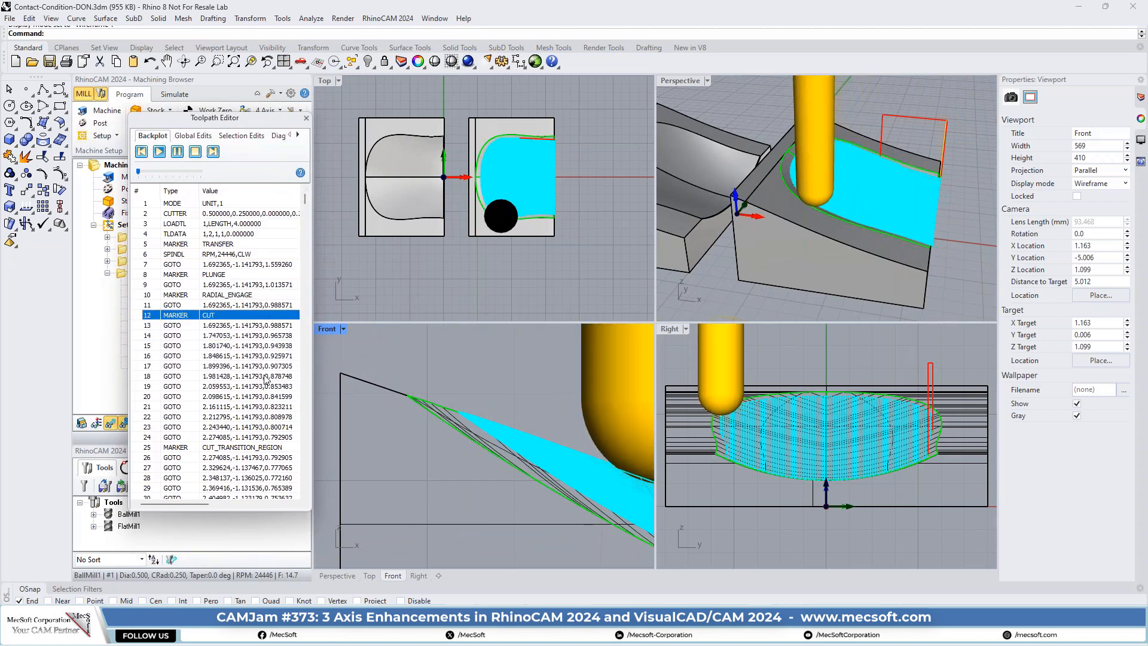
pyautogui.press('Down')
pyautogui.press('Down')
pyautogui.press('Down')
pyautogui.press('Down')
pyautogui.press('Down')
pyautogui.press('Down')
pyautogui.press('Down')
pyautogui.press('Down')
pyautogui.press('Down')
pyautogui.press('Down')
pyautogui.press('Down')
pyautogui.press('Down')
pyautogui.press('Down')
pyautogui.press('Down')
pyautogui.press('Down')
pyautogui.press('Down')
pyautogui.press('Down')
pyautogui.press('Down')
pyautogui.press('Down')
pyautogui.press('Down')
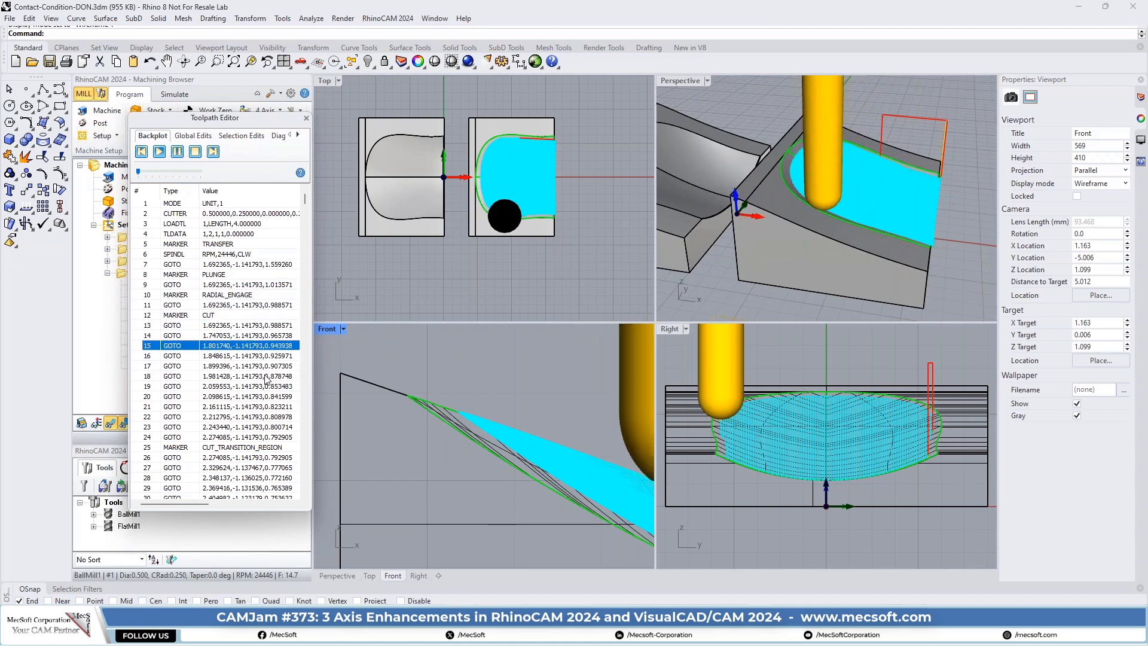
# - Advance rapidly through the CONTACT toolpath to record 1911, among the passes near the middle of the pocket
pyautogui.press('pagedown')
pyautogui.press('pagedown')
pyautogui.press('pagedown')
pyautogui.press('pagedown')
pyautogui.press('pagedown')
pyautogui.press('pagedown')
pyautogui.press('pagedown')
pyautogui.press('pagedown')
pyautogui.press('pagedown')
pyautogui.press('pagedown')
pyautogui.press('pagedown')
pyautogui.press('pagedown')
pyautogui.press('pagedown')
pyautogui.press('pagedown')
pyautogui.press('pagedown')
pyautogui.press('pagedown')
pyautogui.press('pagedown')
pyautogui.press('pagedown')
pyautogui.press('pagedown')
pyautogui.press('pagedown')
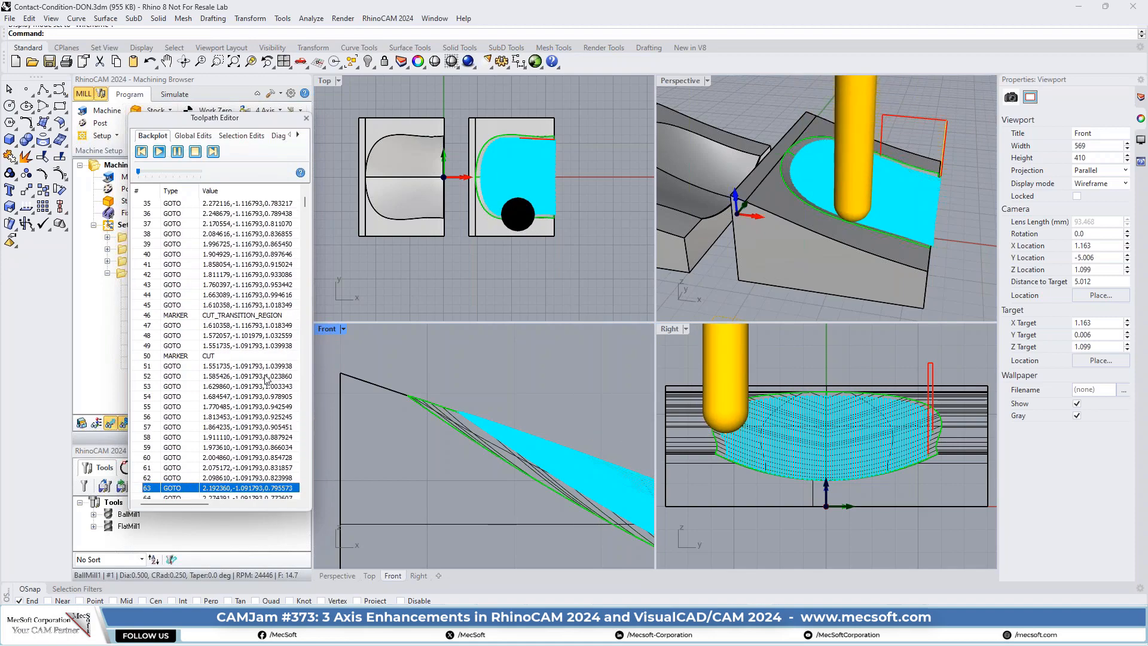
pyautogui.press('pagedown')
pyautogui.press('pagedown')
pyautogui.press('pagedown')
pyautogui.press('pagedown')
pyautogui.press('pagedown')
pyautogui.press('pagedown')
pyautogui.press('pagedown')
pyautogui.press('pagedown')
pyautogui.press('pagedown')
pyautogui.press('pagedown')
pyautogui.press('pagedown')
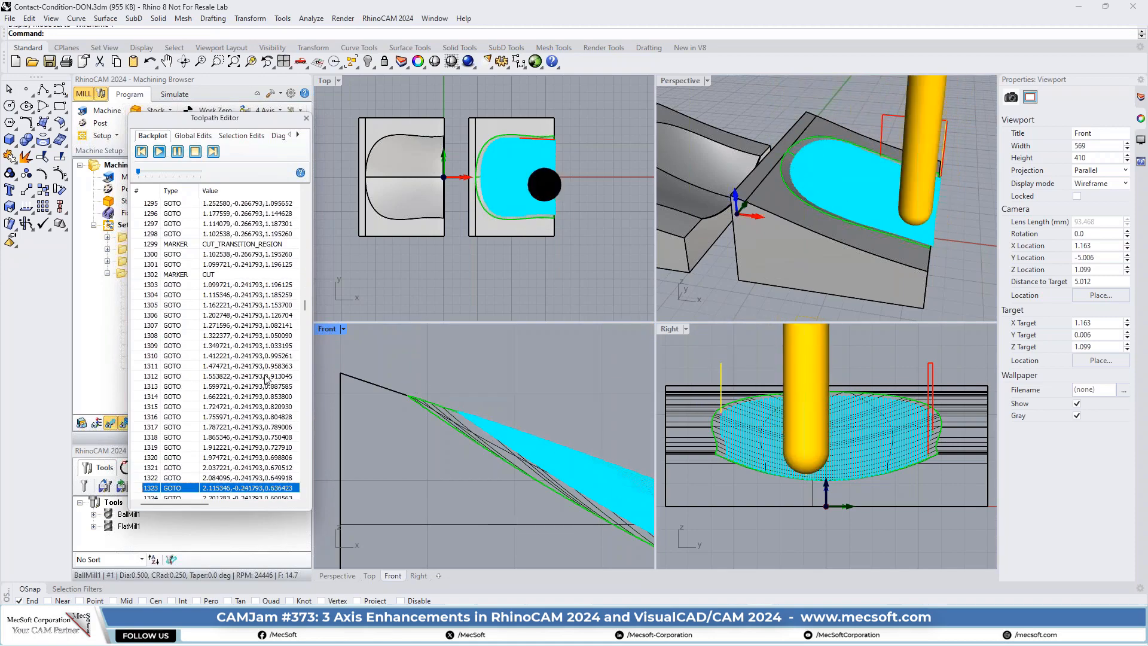
pyautogui.press('pagedown')
pyautogui.press('pagedown')
pyautogui.press('pagedown')
pyautogui.press('pagedown')
pyautogui.press('pagedown')
pyautogui.press('pagedown')
pyautogui.press('pagedown')
pyautogui.press('pagedown')
pyautogui.press('pagedown')
pyautogui.press('pagedown')
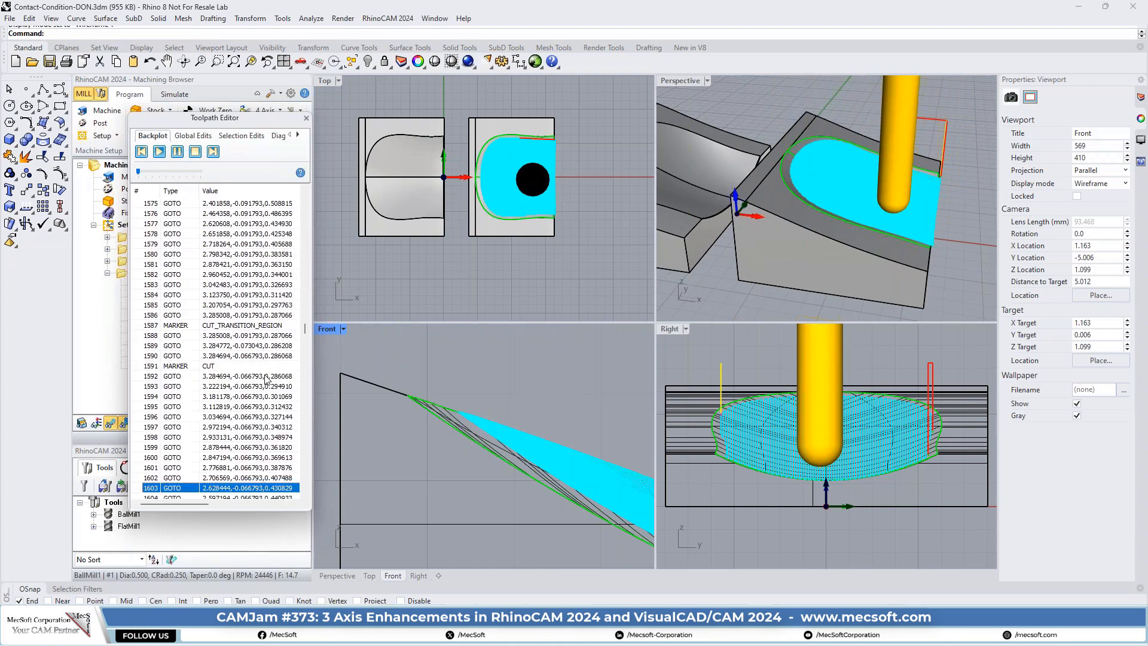
pyautogui.press('pagedown')
pyautogui.press('pagedown')
pyautogui.press('pagedown')
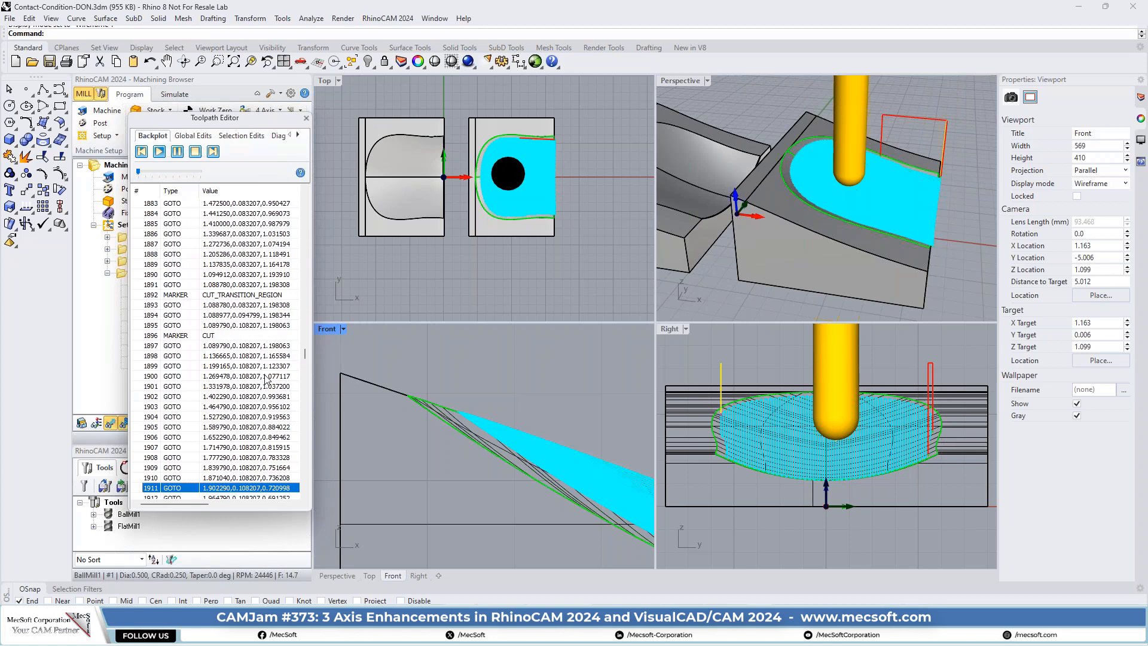
# - Go back to record 1883 and step the cutter up to GOTO record 1890 at the pocket's upper edge
pyautogui.press('pageup')
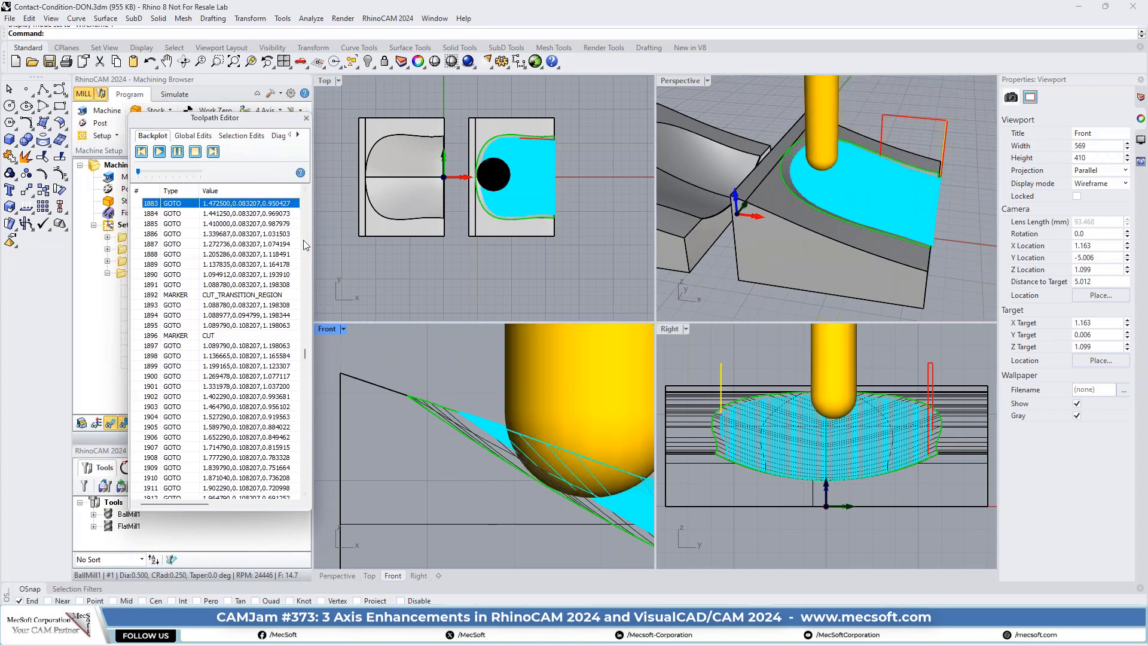
pyautogui.click(262, 213)
pyautogui.press('Down')
pyautogui.press('Down')
pyautogui.press('Down')
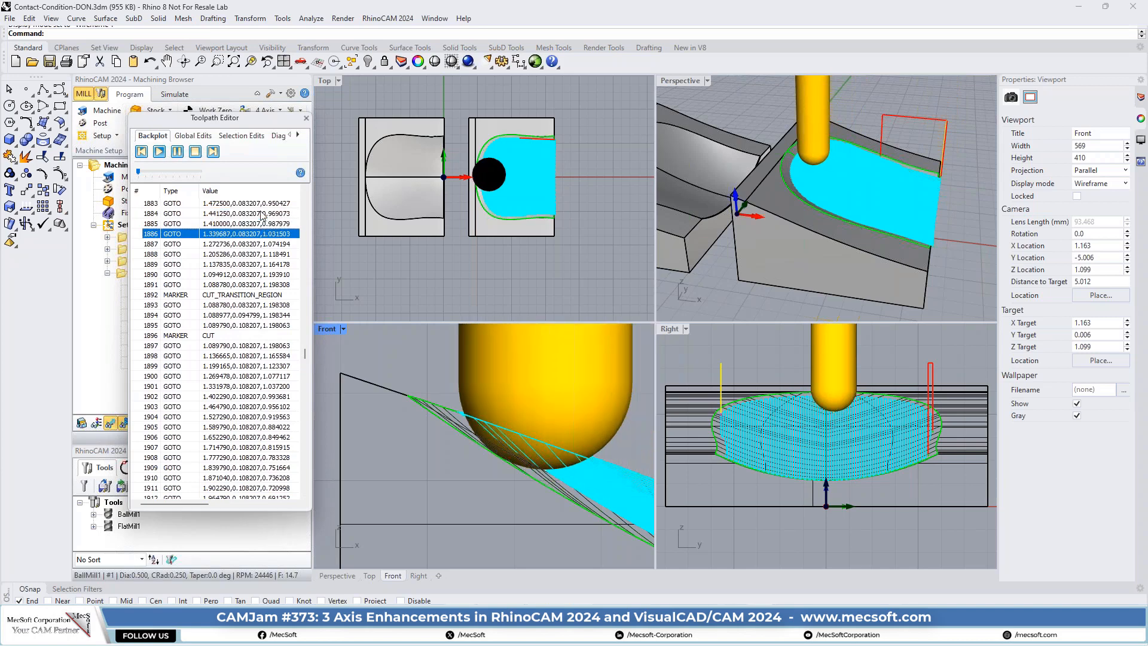
pyautogui.press('Down')
pyautogui.press('Down')
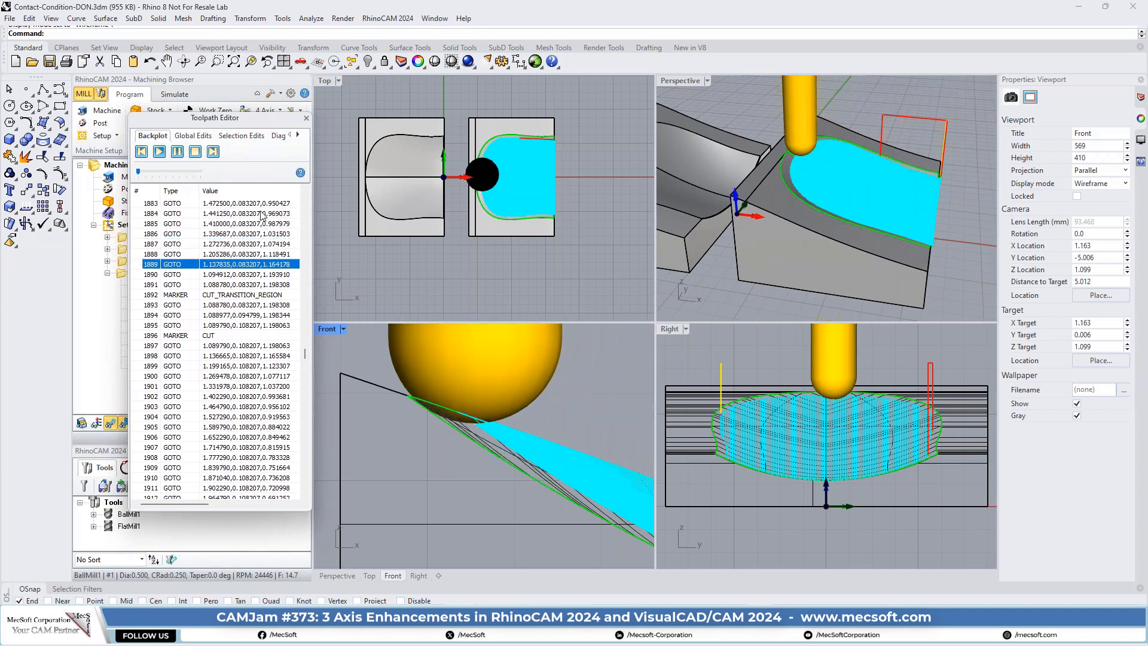
pyautogui.press('Down')
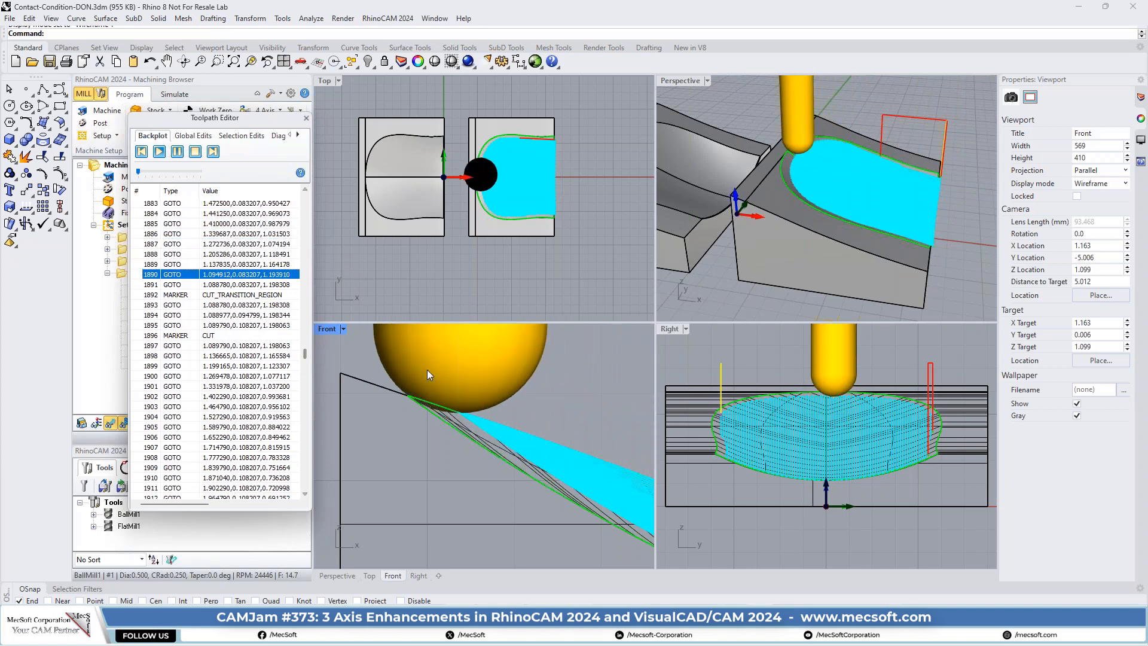
# - Inspect in the Front view where the ball mill touches the pocket's upper edge
pyautogui.scroll(10, 419, 383)
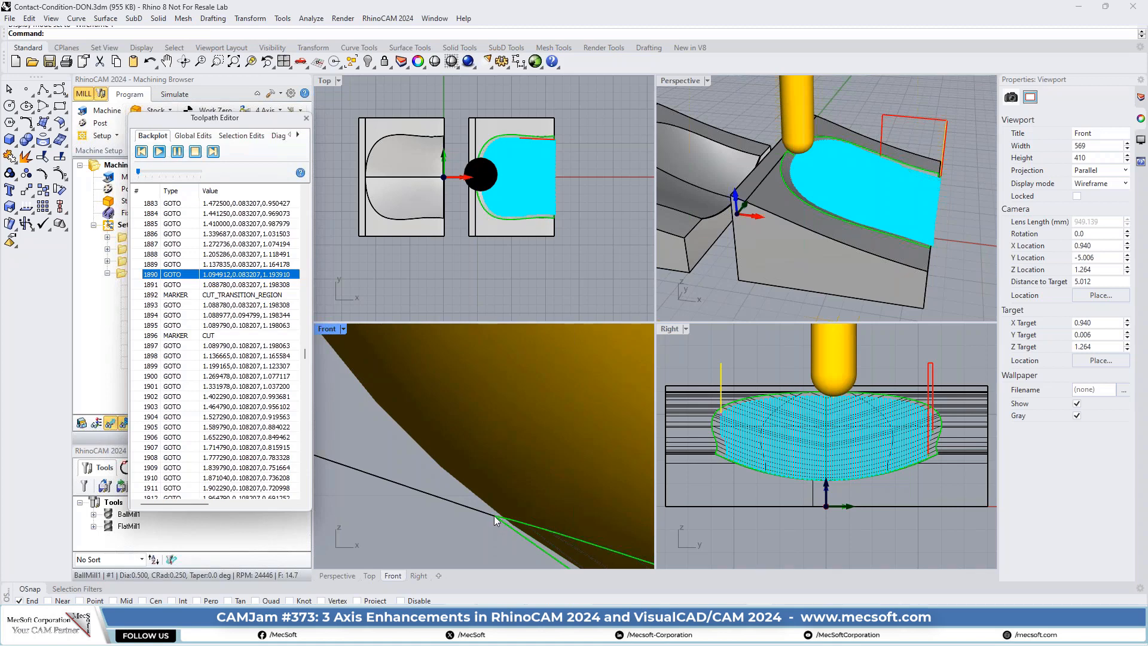
pyautogui.scroll(-8, 443, 474)
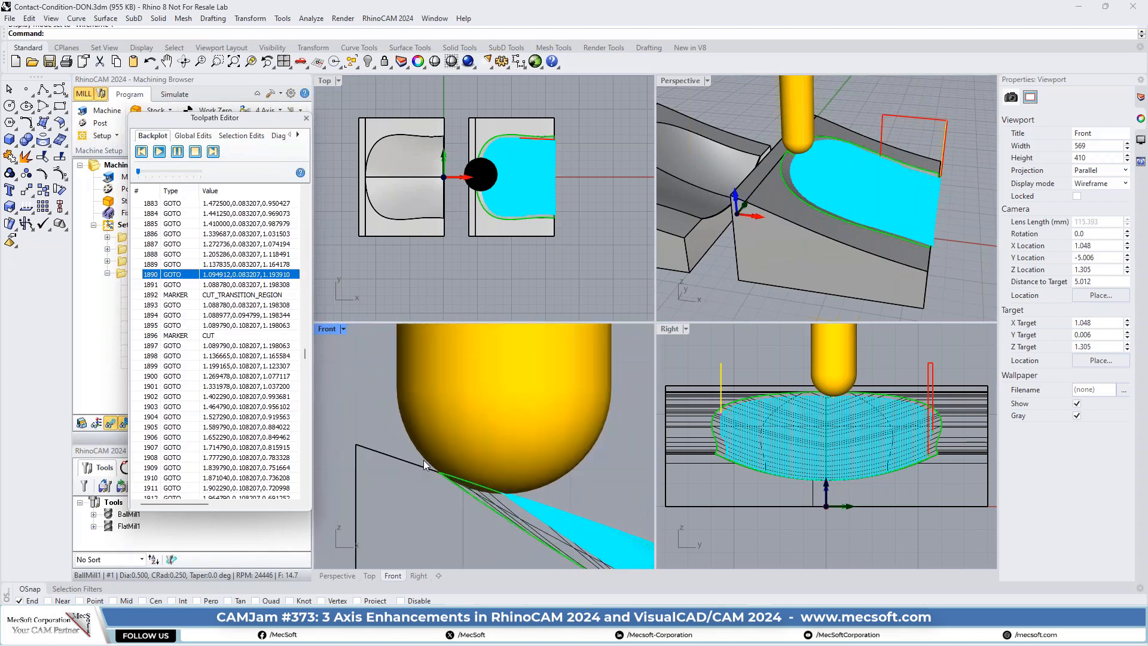
pyautogui.scroll(-2, 424, 465)
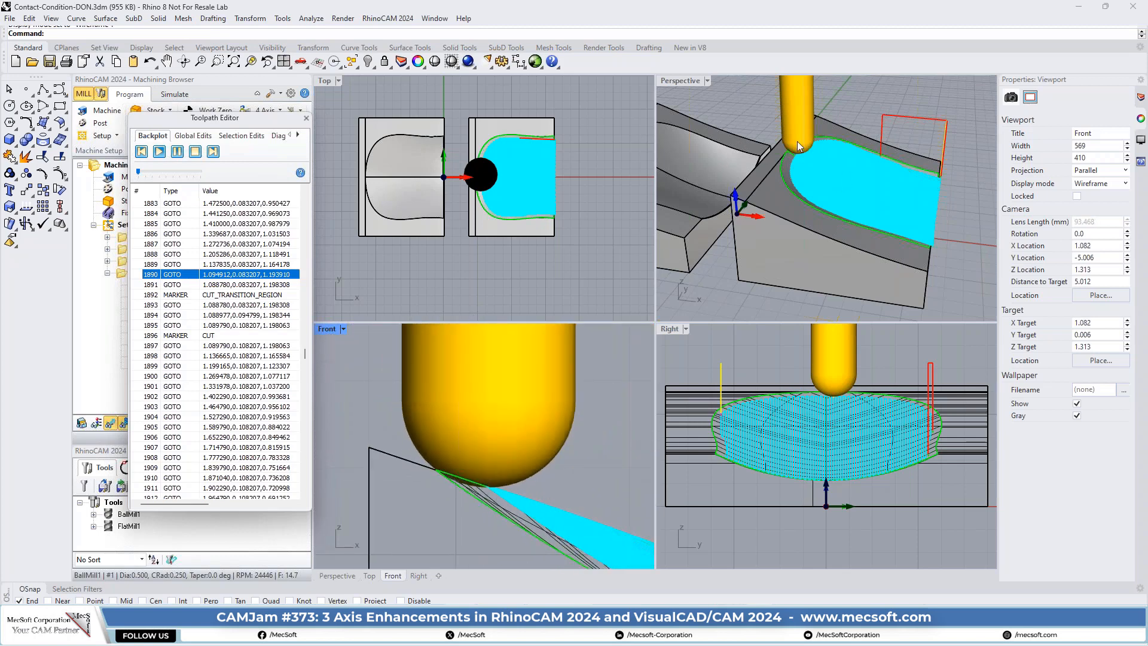
# - Inspect in the Perspective view how the ball mill contacts the pocket's green boundary at record 1890
pyautogui.scroll(8, 848, 179)
pyautogui.scroll(-5, 870, 209)
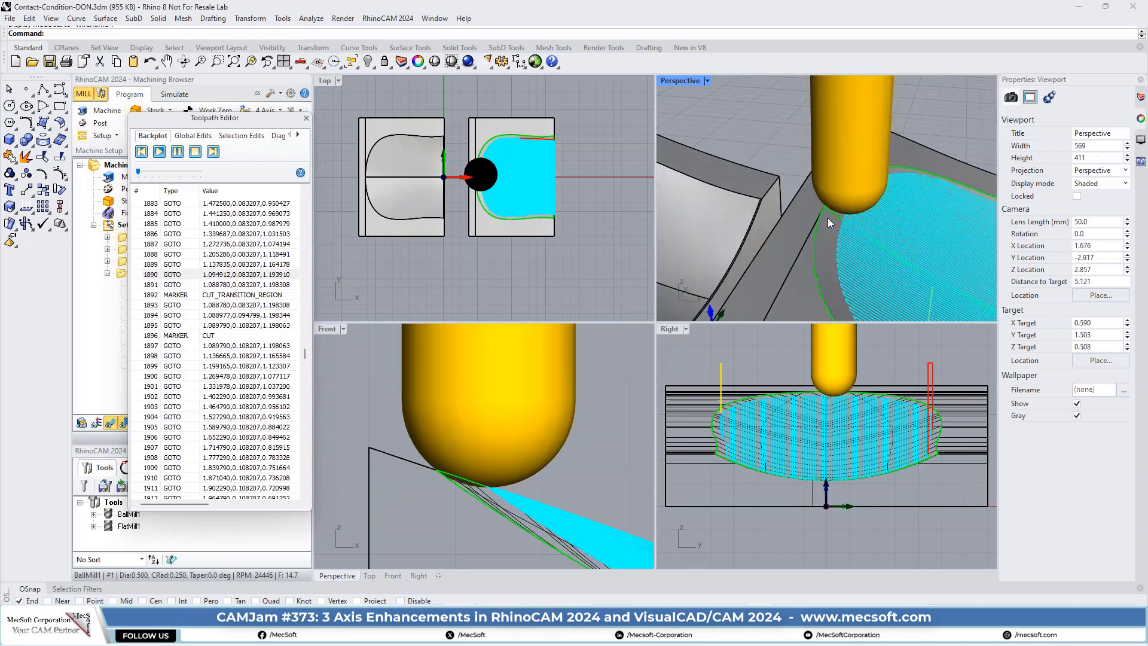
pyautogui.scroll(-3, 849, 234)
pyautogui.scroll(3, 873, 229)
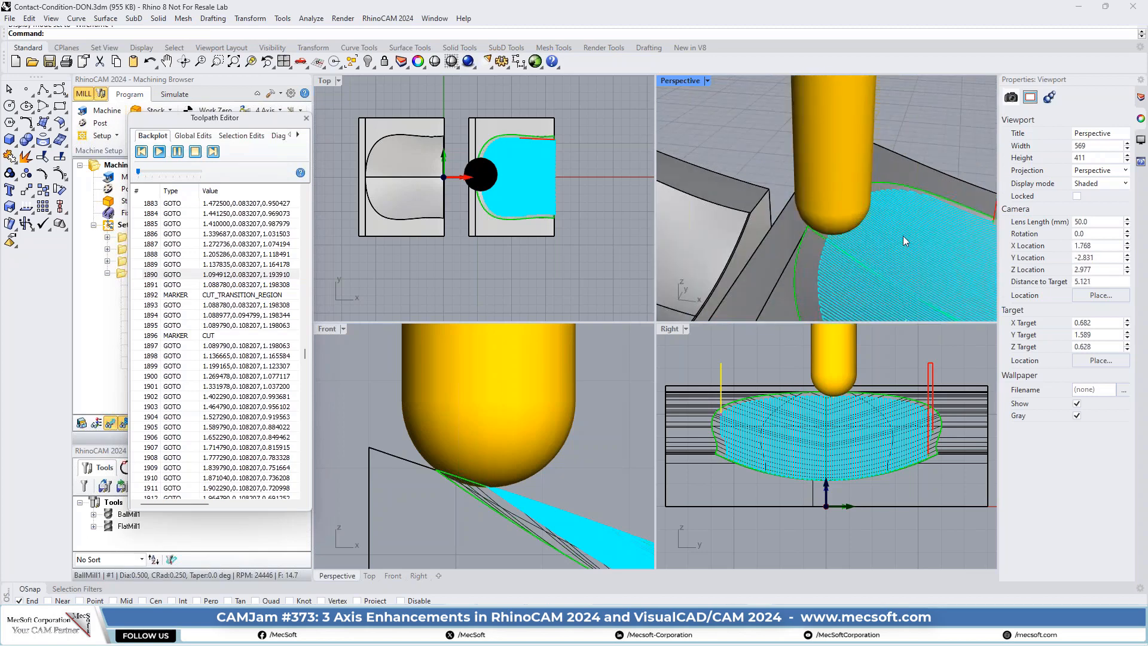
pyautogui.moveTo(900, 208); pyautogui.dragTo(776, 222, button='right')
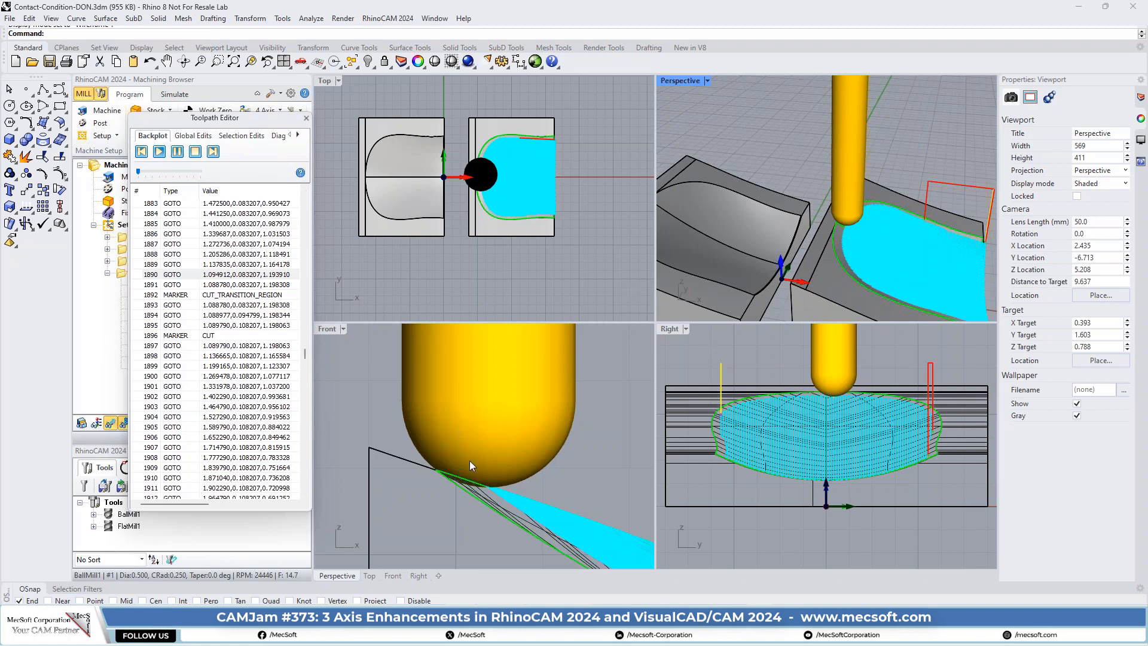
# - Switch to 3 axis Contact Condition Cavity.3dm and select Setup 1 to view the cavity without its toolpath
pyautogui.hotkey('alt', 'Tab')
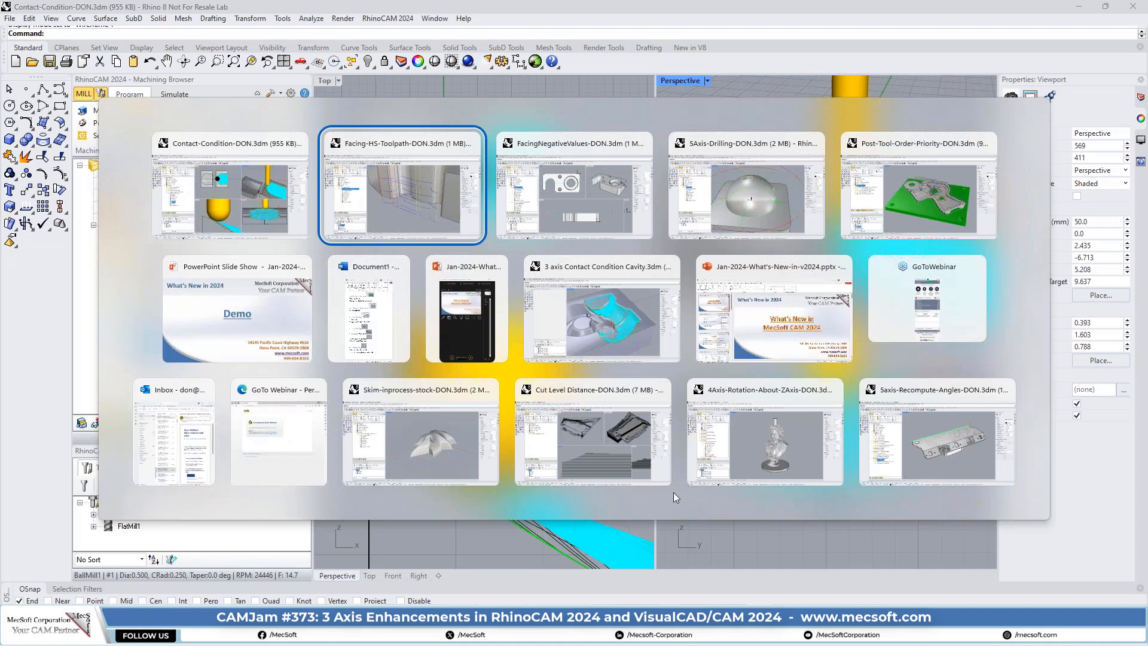
pyautogui.click(605, 314)
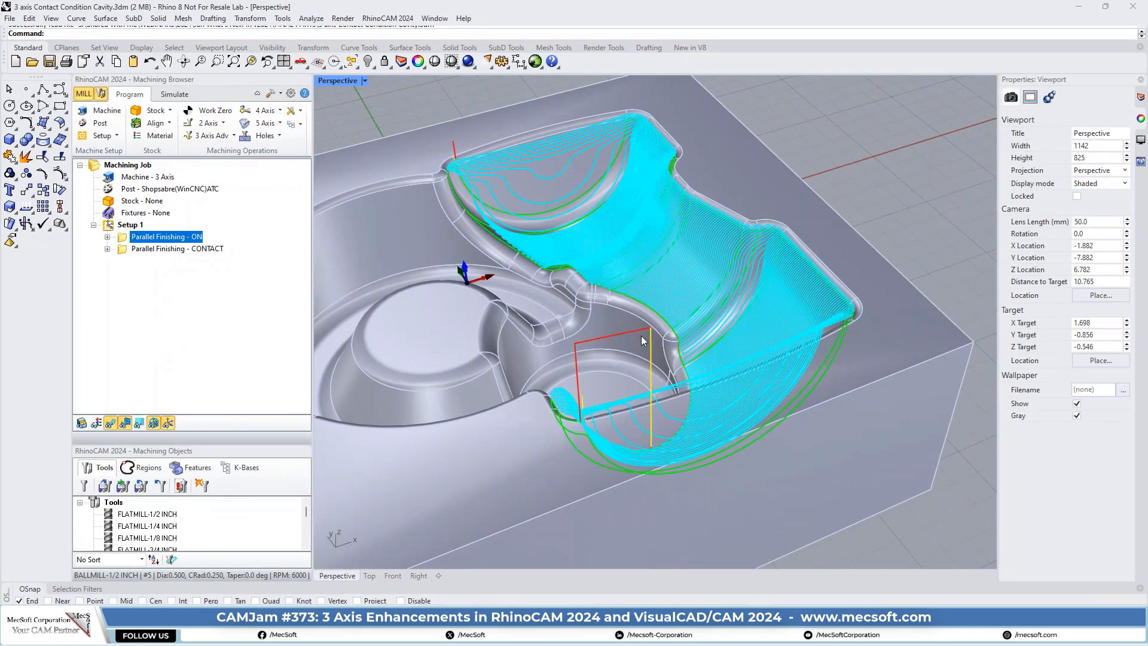
pyautogui.moveTo(662, 376)
pyautogui.mouseDown(button='right')
pyautogui.moveTo(778, 226)
pyautogui.moveTo(759, 288)
pyautogui.moveTo(736, 311)
pyautogui.moveTo(688, 251)
pyautogui.moveTo(652, 269)
pyautogui.moveTo(578, 370)
pyautogui.moveTo(672, 361)
pyautogui.mouseUp(button='right')
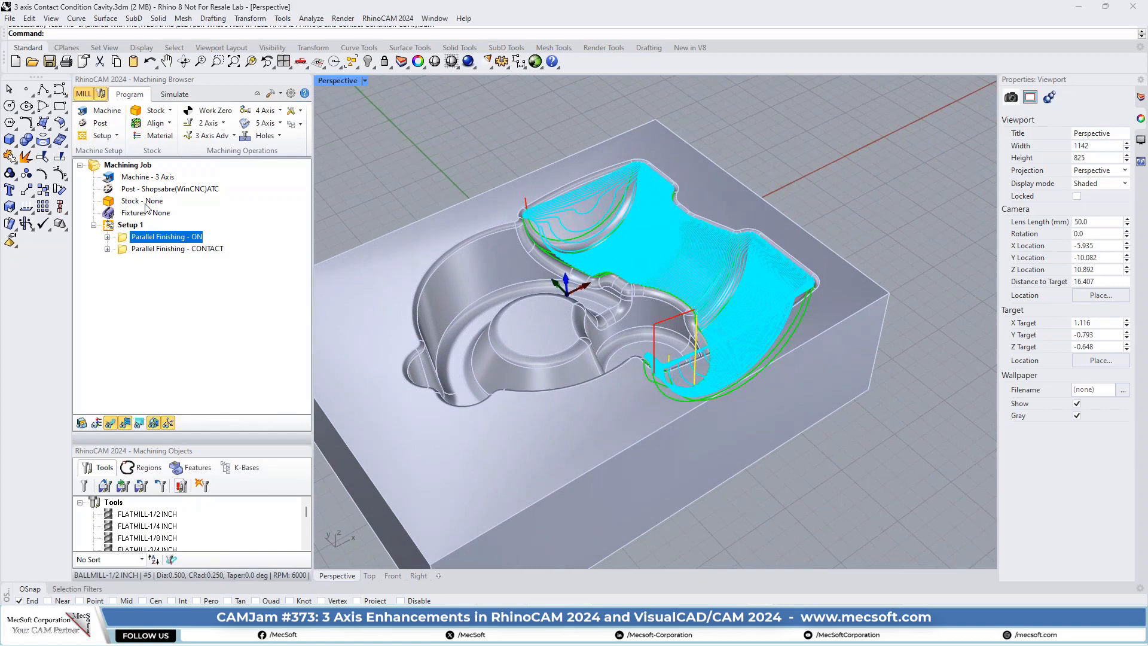
pyautogui.click(112, 225)
pyautogui.moveTo(610, 264); pyautogui.dragTo(690, 267, button='right')
pyautogui.moveTo(622, 267); pyautogui.dragTo(656, 222, button='right')
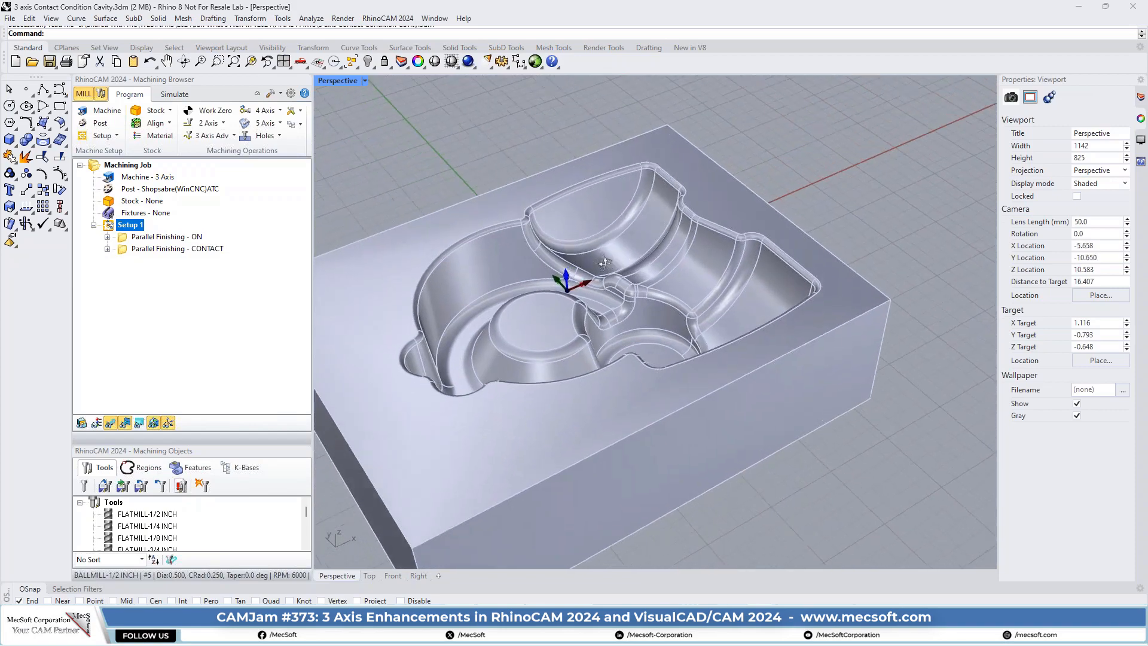
pyautogui.scroll(3, 664, 198)
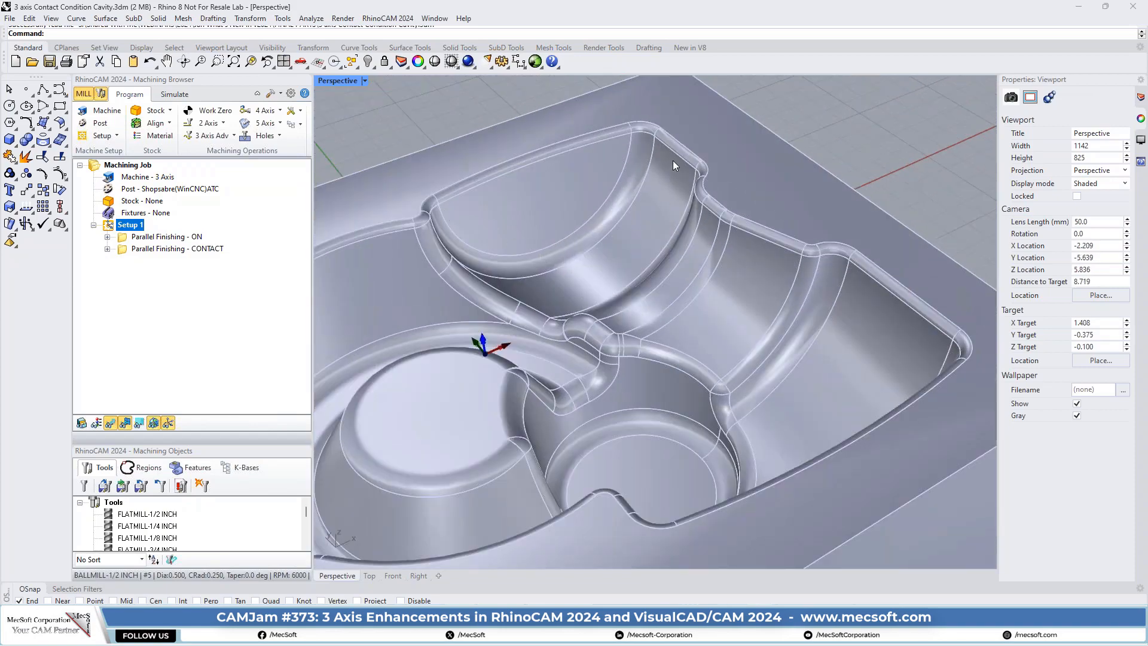
# - Display the Parallel Finishing - ON toolpath and examine it in the Front view along the cavity's filleted upper edge
pyautogui.click(123, 239)
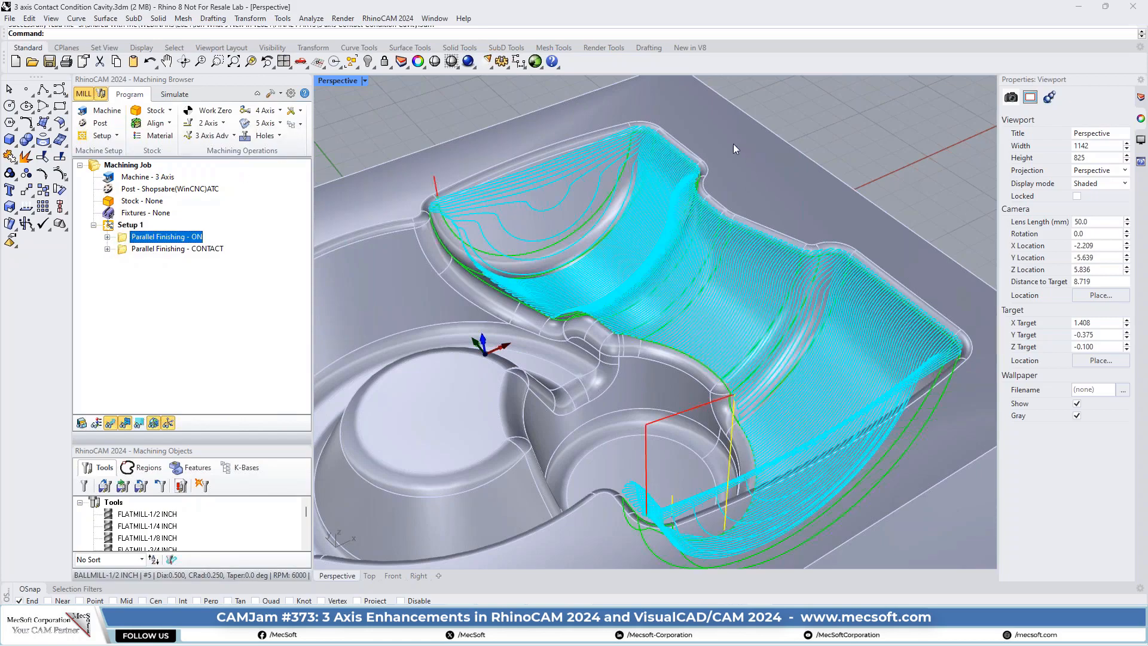
pyautogui.scroll(6, 727, 148)
pyautogui.moveTo(777, 280); pyautogui.dragTo(725, 203, button='right')
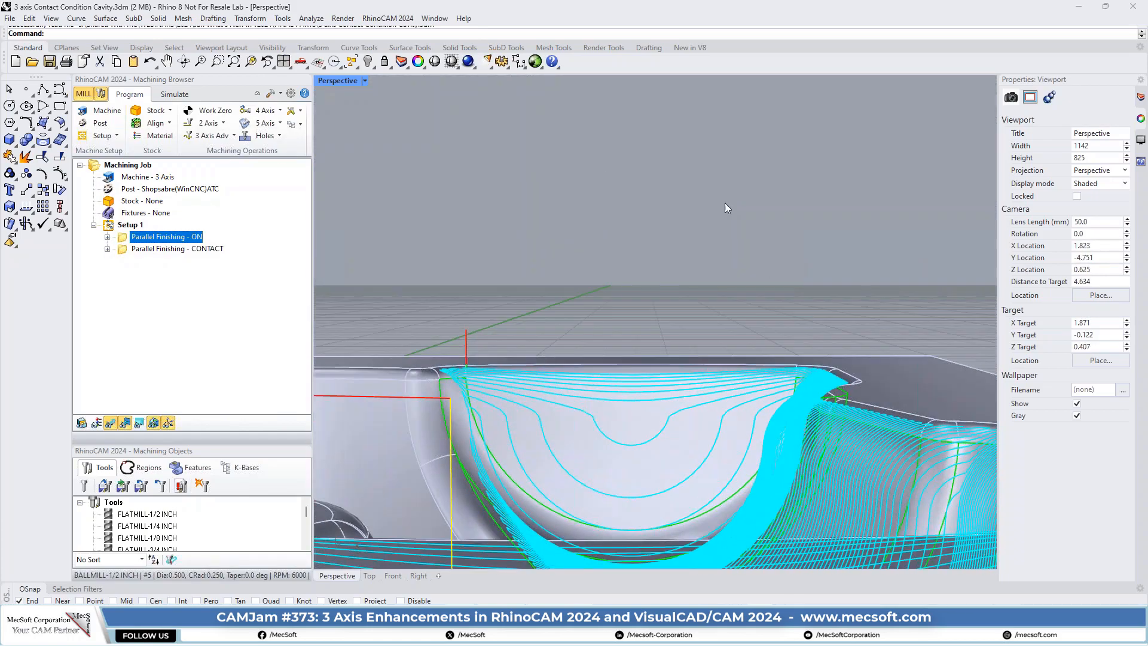
pyautogui.click(284, 61)
pyautogui.scroll(-4, 517, 372)
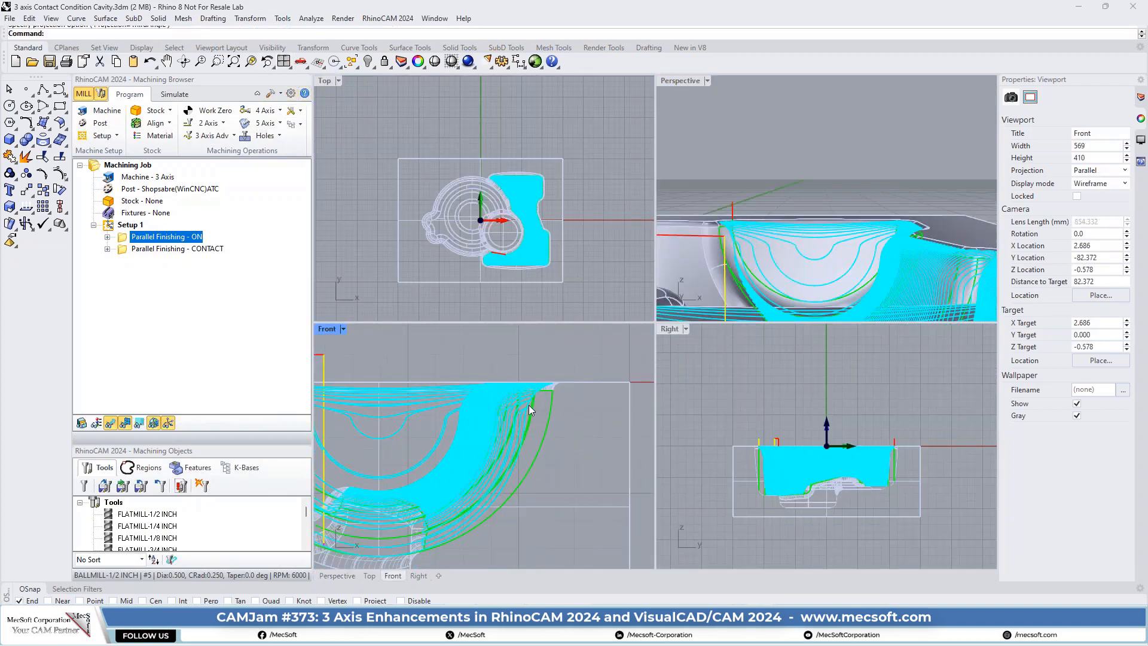
pyautogui.scroll(1, 483, 392)
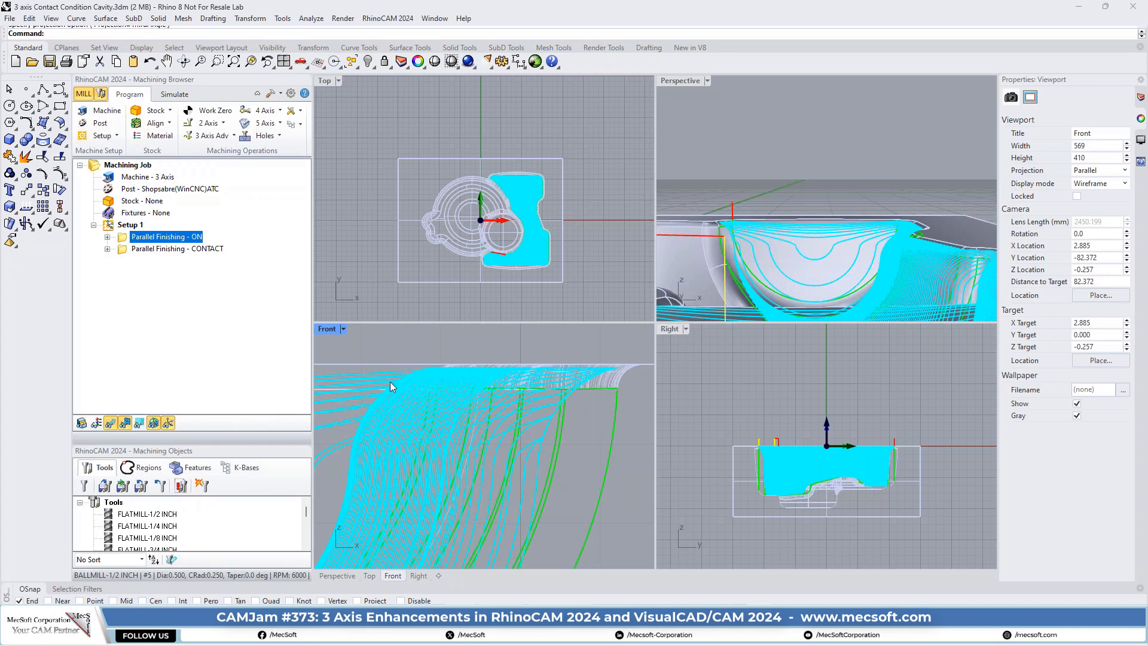
# - Display the Parallel Finishing - CONTACT toolpath and examine it in the Front view and a maximised Perspective view near the cavity's upper corner
pyautogui.click(134, 250)
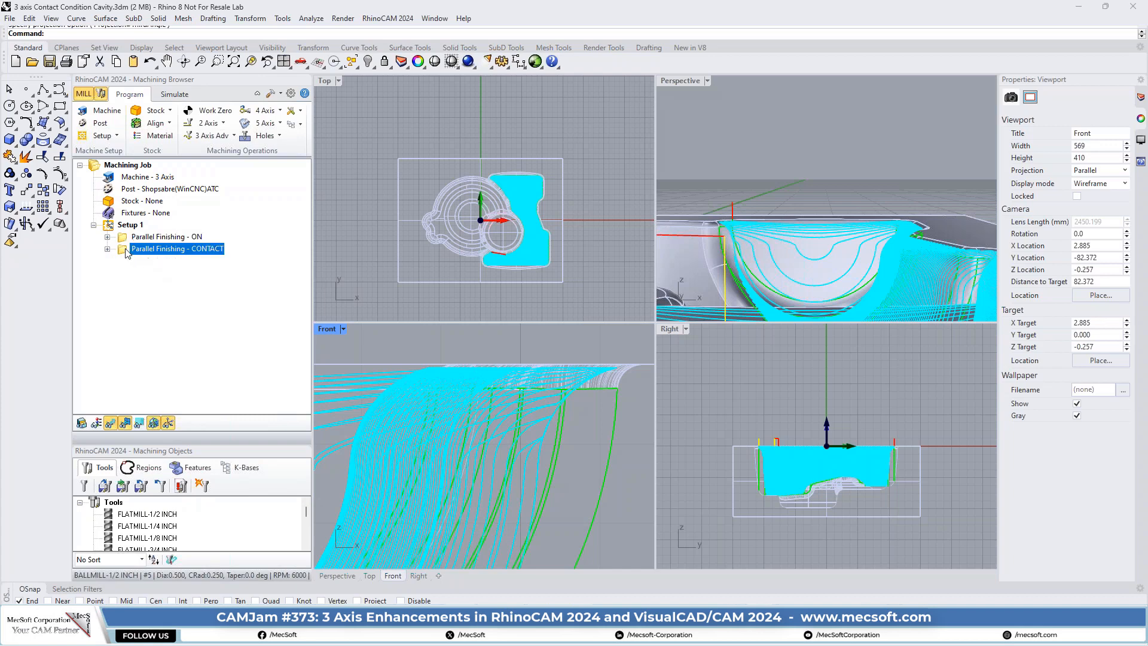
pyautogui.scroll(-2, 557, 403)
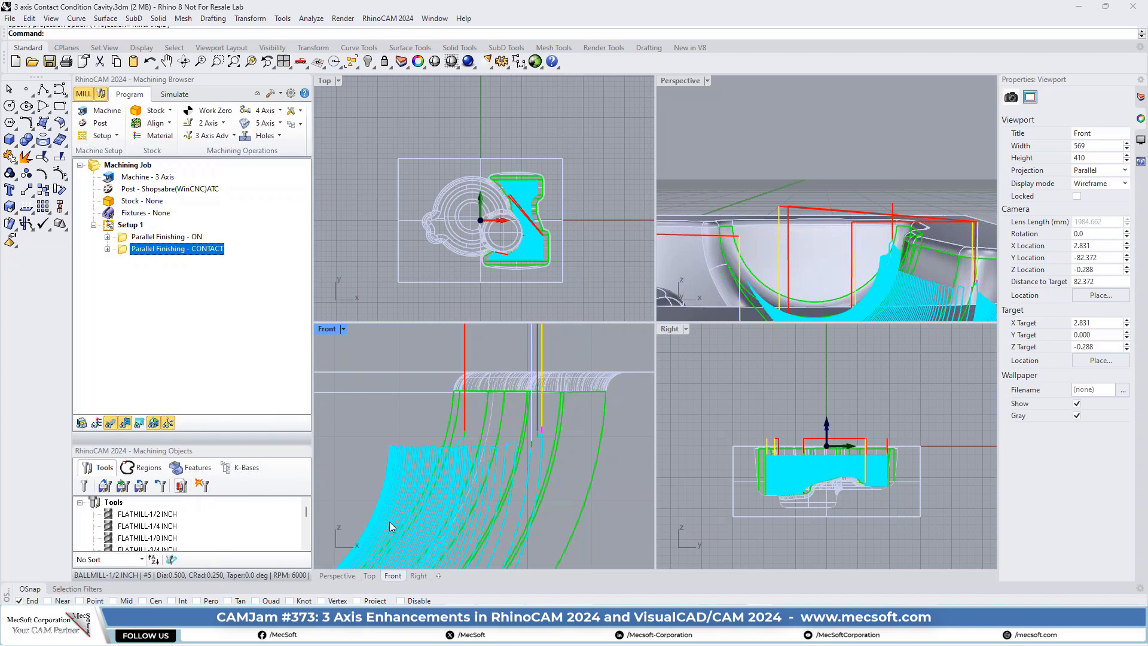
pyautogui.doubleClick(672, 85)
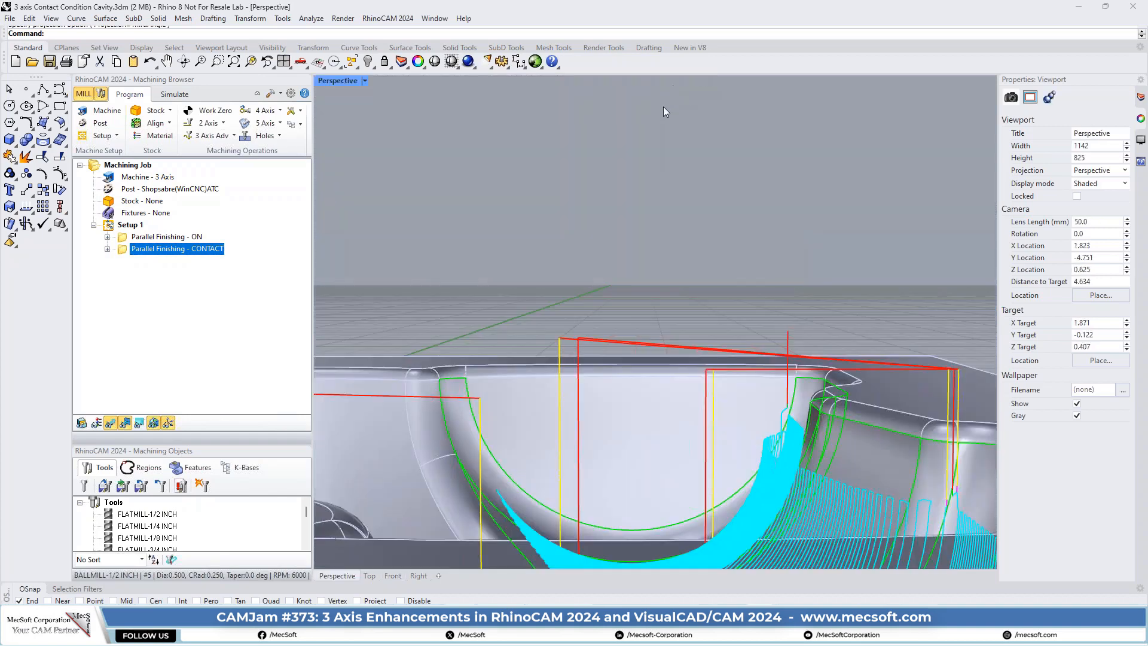
pyautogui.moveTo(700, 234); pyautogui.dragTo(661, 281, button='right')
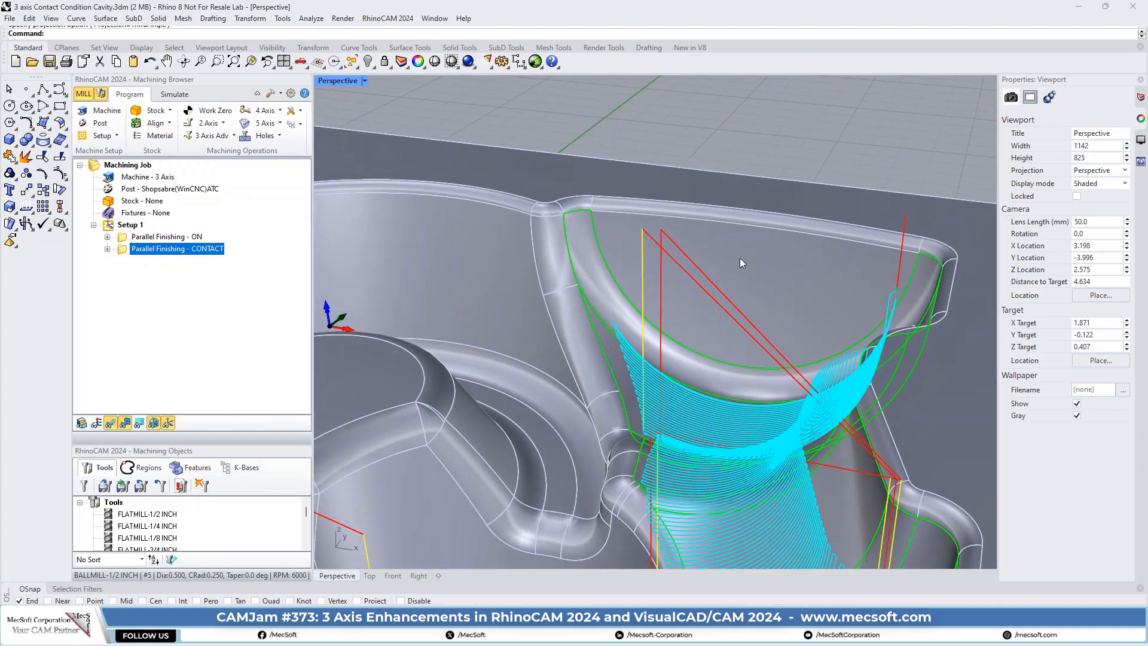
pyautogui.moveTo(633, 237); pyautogui.dragTo(634, 235, button='right')
pyautogui.scroll(10, 636, 239)
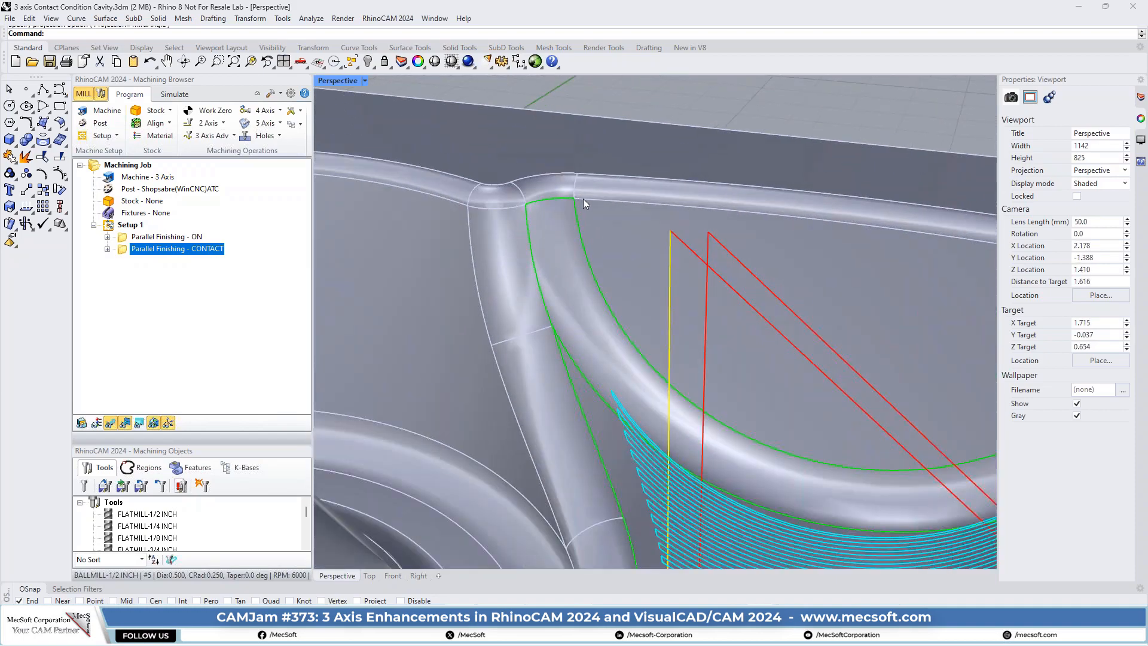
pyautogui.scroll(-7, 652, 176)
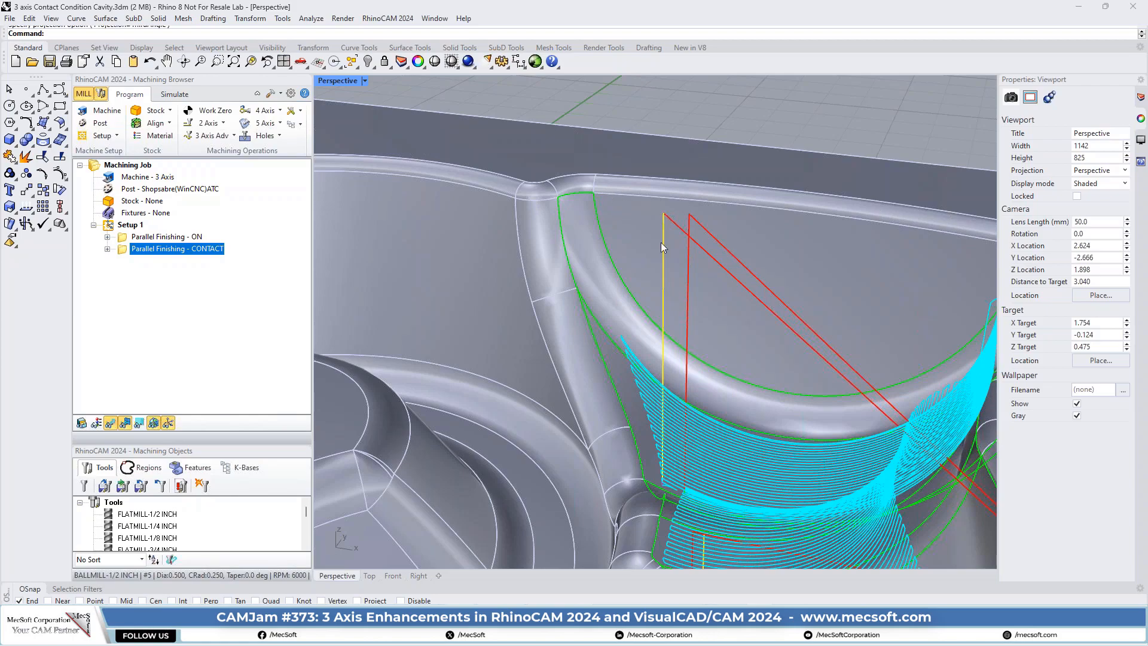
# - Examine the CONTACT toolpath's coverage across the whole cavity from several angles
pyautogui.scroll(-8, 626, 213)
pyautogui.moveTo(623, 291); pyautogui.dragTo(690, 295, button='right')
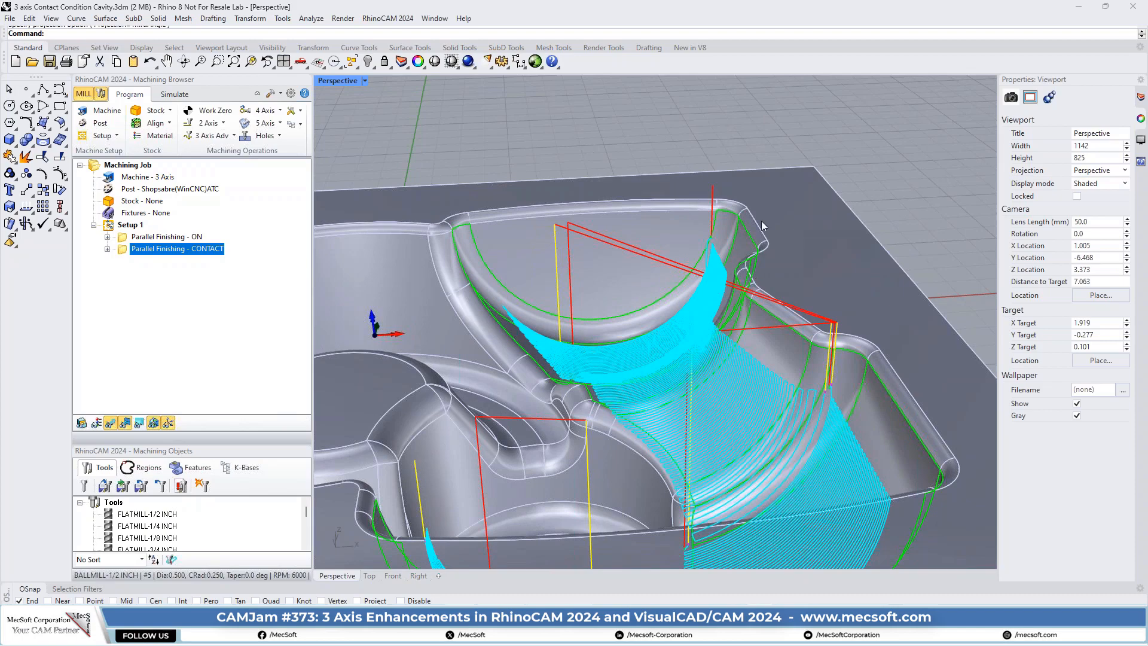
pyautogui.scroll(-4, 764, 202)
pyautogui.moveTo(753, 261); pyautogui.dragTo(691, 310, button='right')
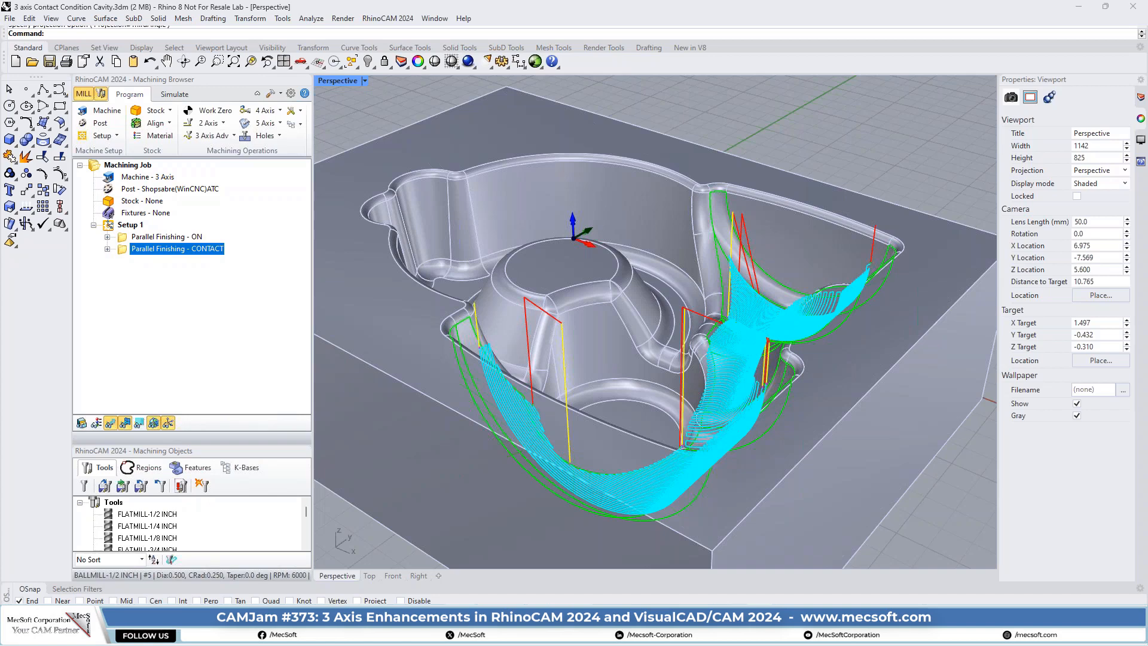
# - Switch to Skim-inprocess-stock-DON.3dm and review the clearance plane and skim transfer settings of Horizontal Roughing - Skim, Opt OFF, then cancel the dialog
pyautogui.hotkey('alt', 'Tab')
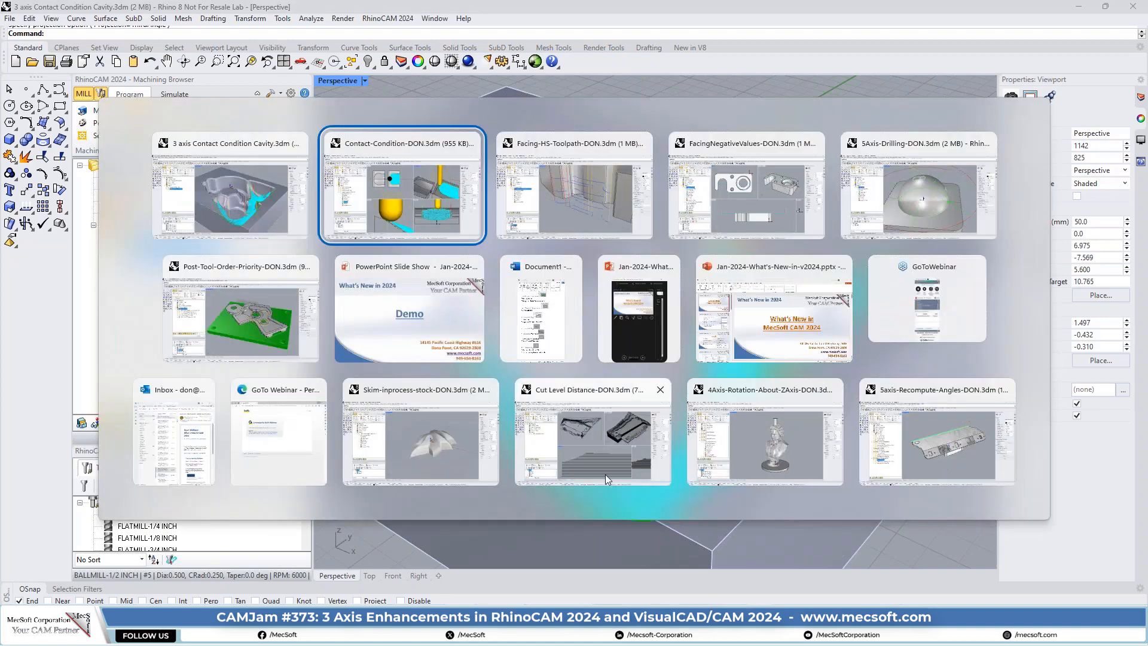
pyautogui.click(429, 449)
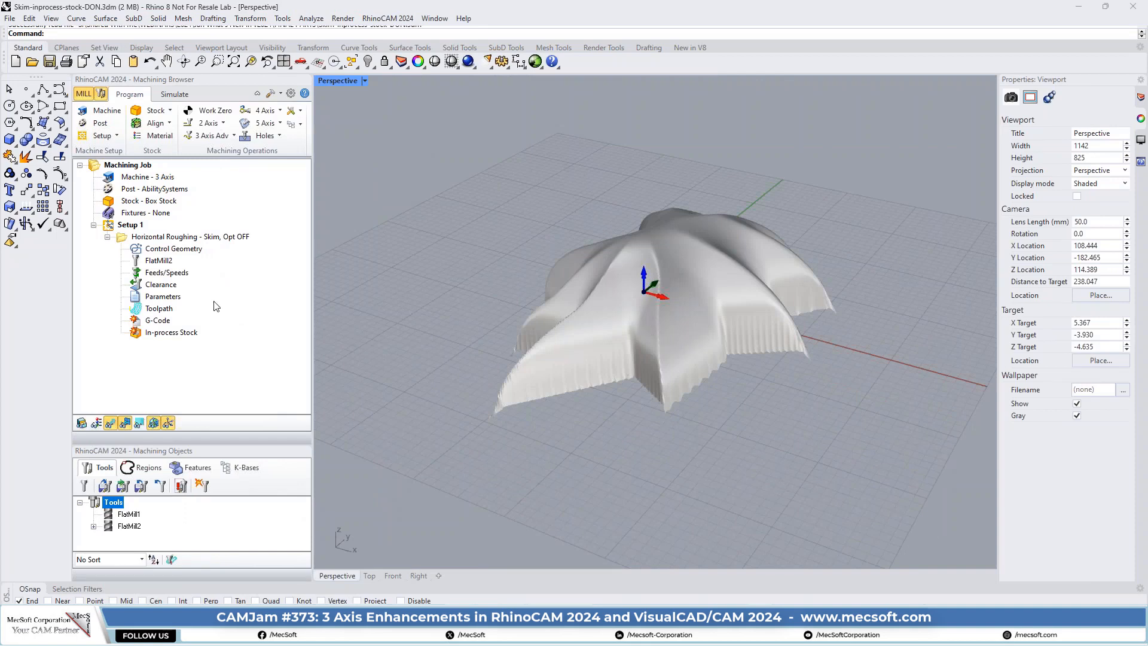
pyautogui.click(122, 237)
pyautogui.doubleClick(123, 237)
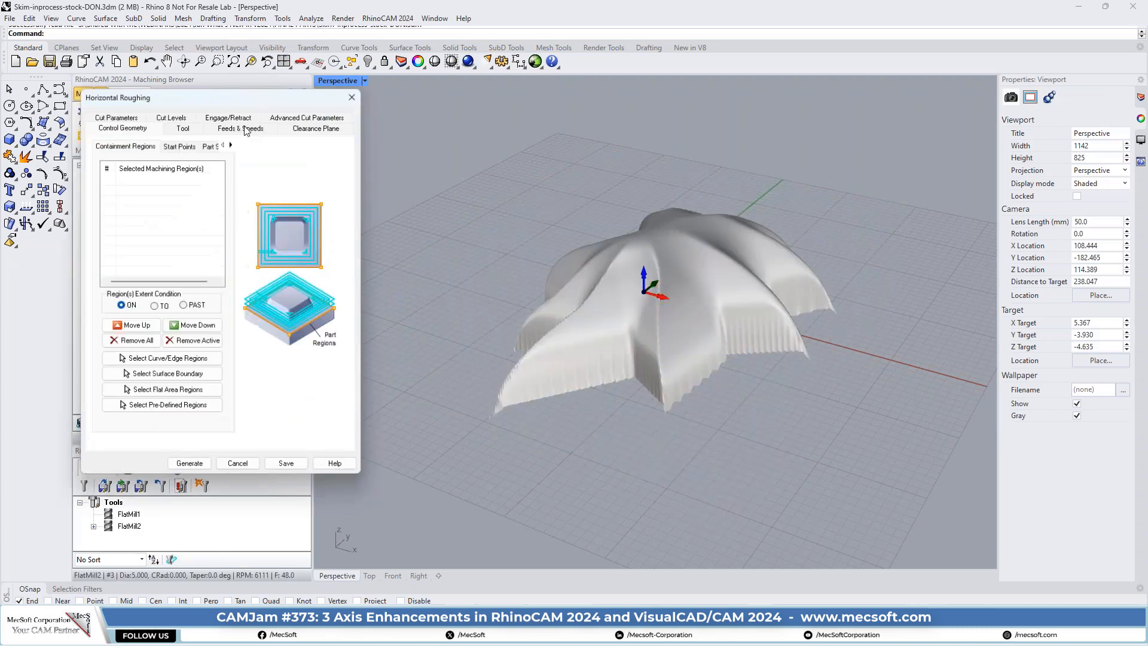
pyautogui.click(318, 132)
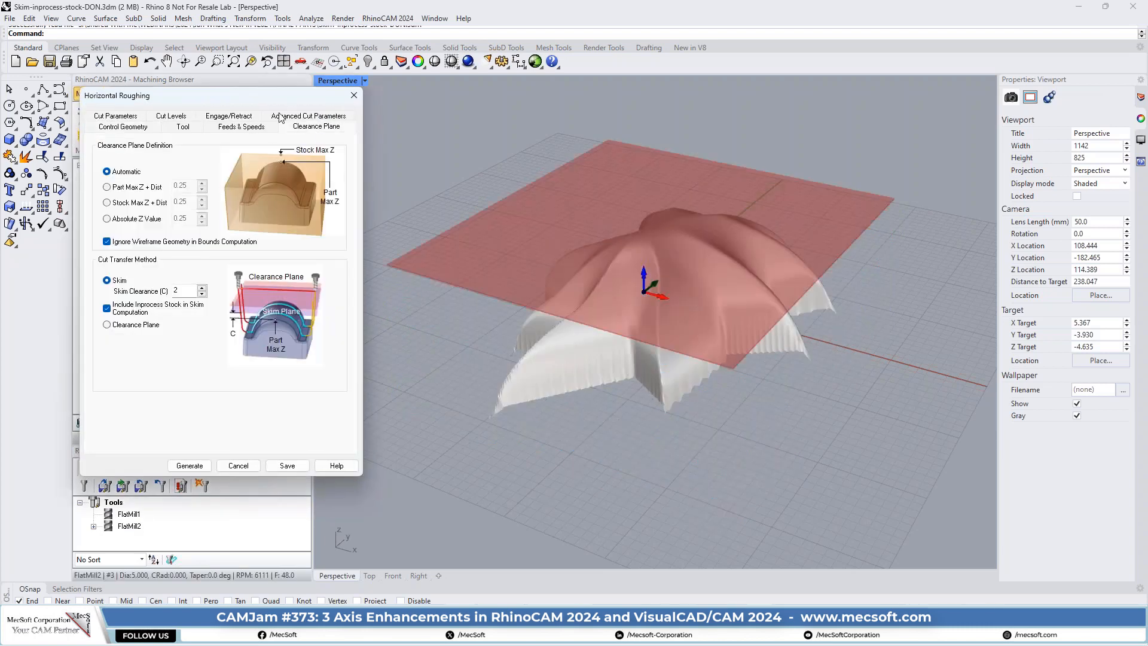
pyautogui.moveTo(241, 96); pyautogui.dragTo(262, 119)
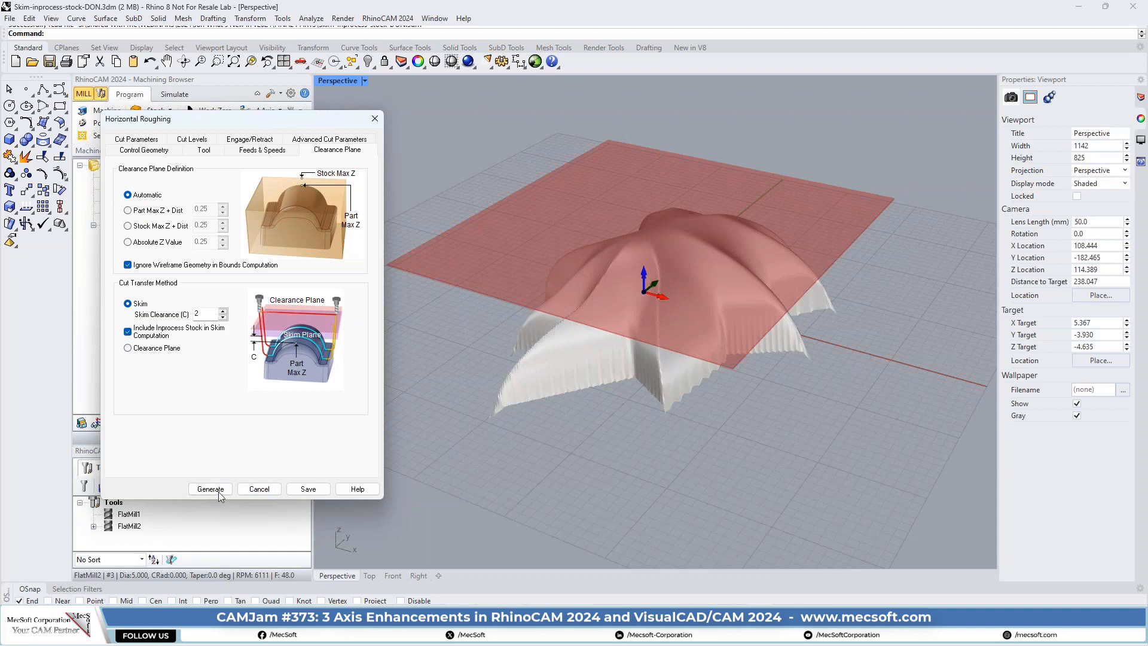
pyautogui.click(279, 489)
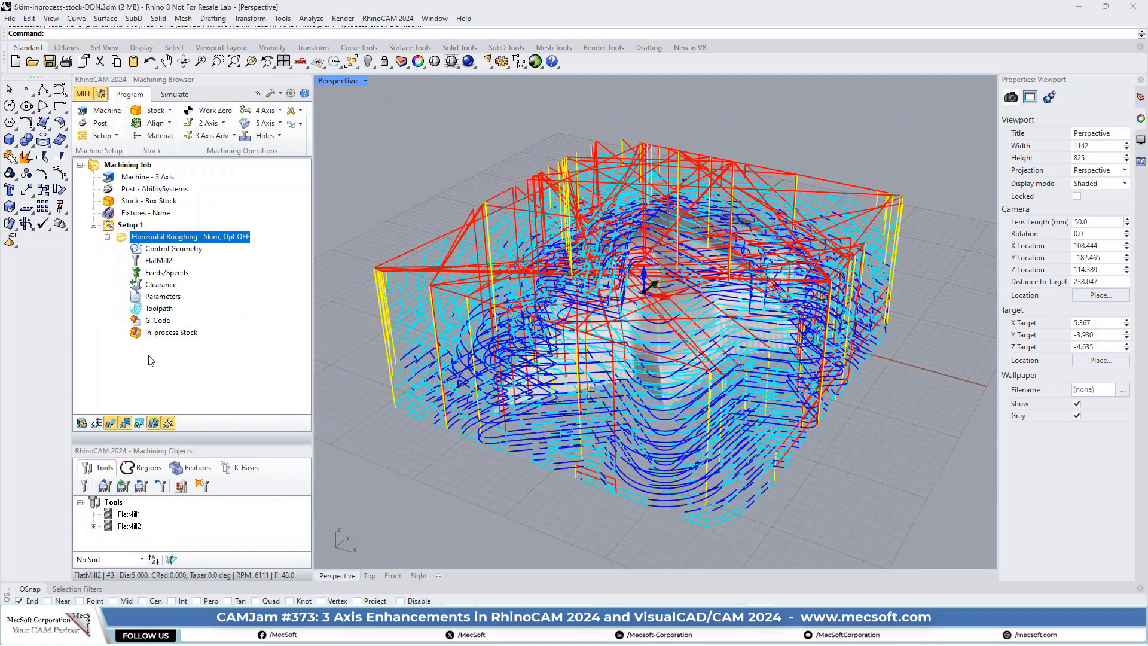
# - Show the roughing toolpath one Z level at a time and examine the transfer moves on level 1
pyautogui.click(139, 423)
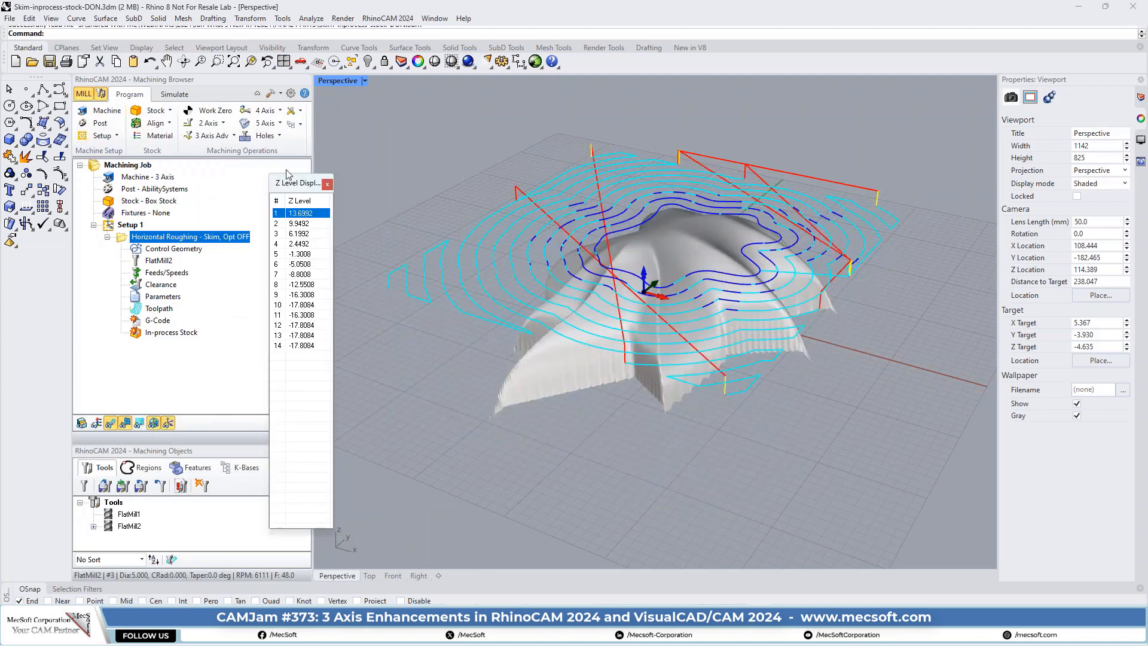
pyautogui.moveTo(304, 188); pyautogui.dragTo(320, 125)
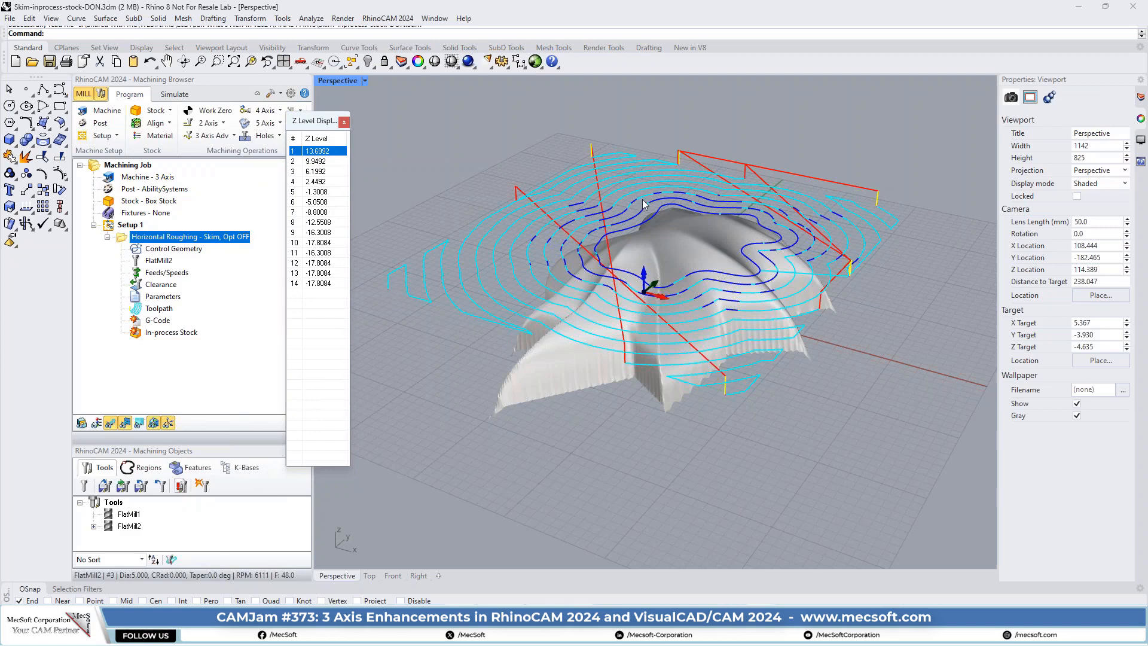
pyautogui.moveTo(603, 241); pyautogui.dragTo(632, 225, button='right')
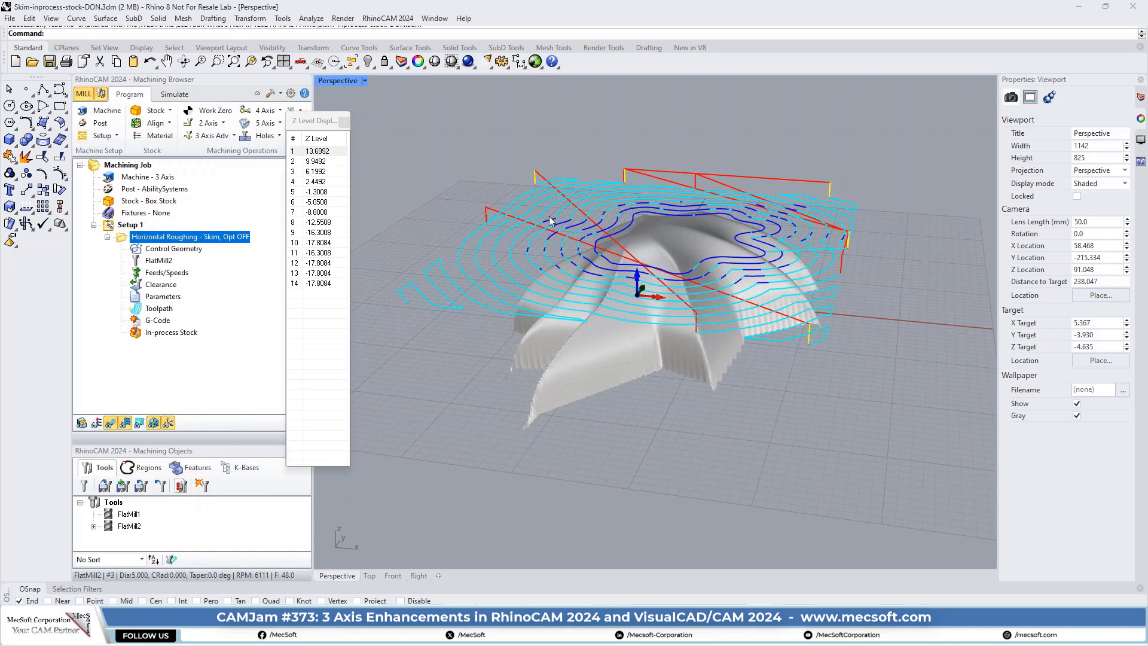
pyautogui.moveTo(673, 247); pyautogui.dragTo(643, 248, button='right')
# - Examine the transfer moves on Z levels 2, 3 and 4 from above and from the side
pyautogui.click(317, 161)
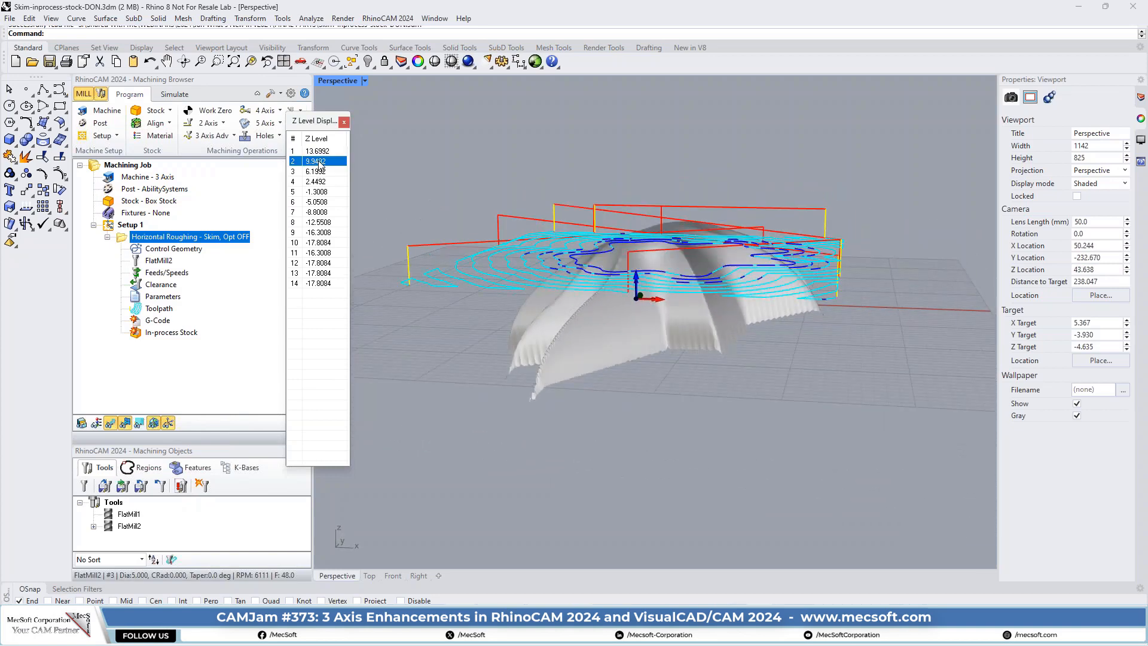
pyautogui.moveTo(564, 160); pyautogui.dragTo(619, 242, button='right')
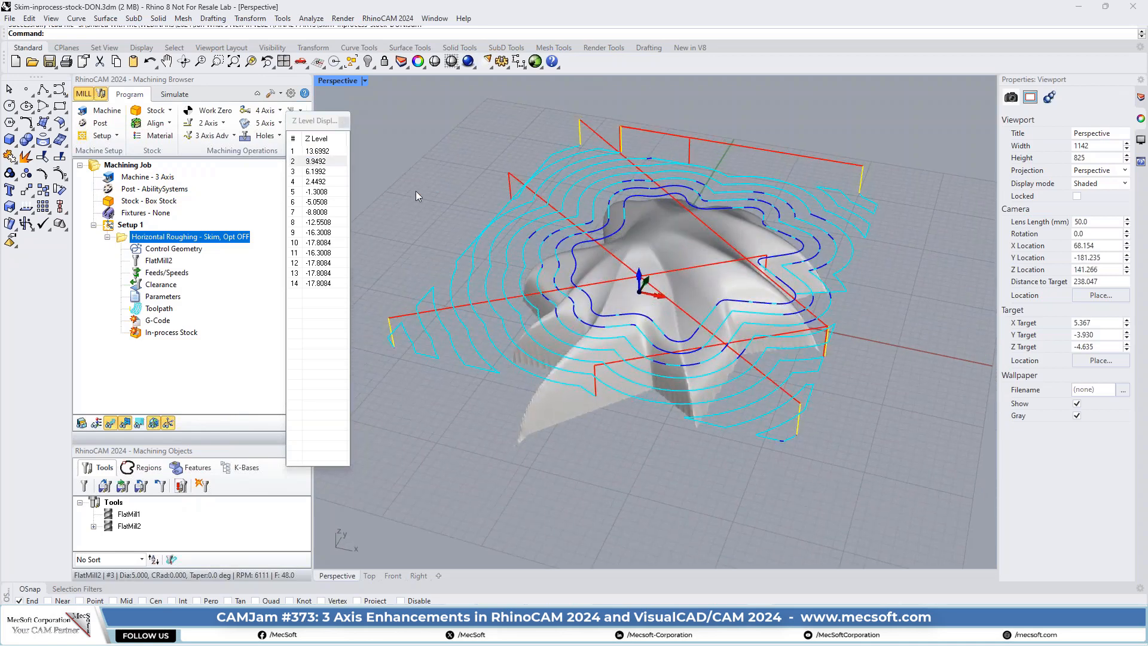
pyautogui.click(320, 173)
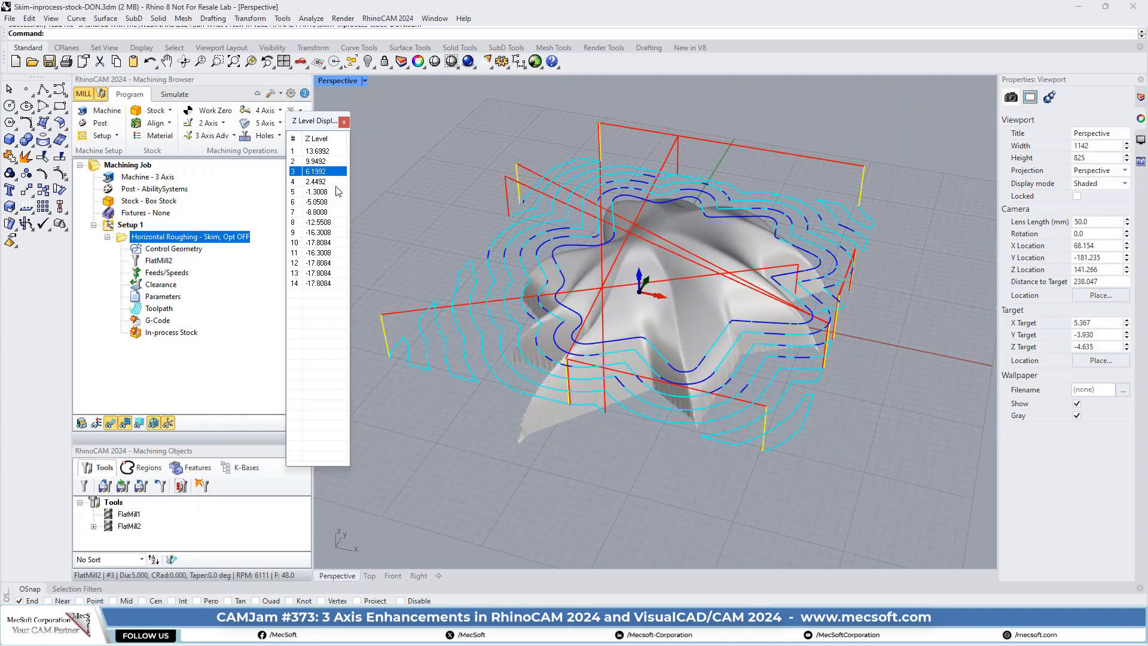
pyautogui.click(335, 185)
pyautogui.moveTo(538, 264); pyautogui.dragTo(572, 199, button='right')
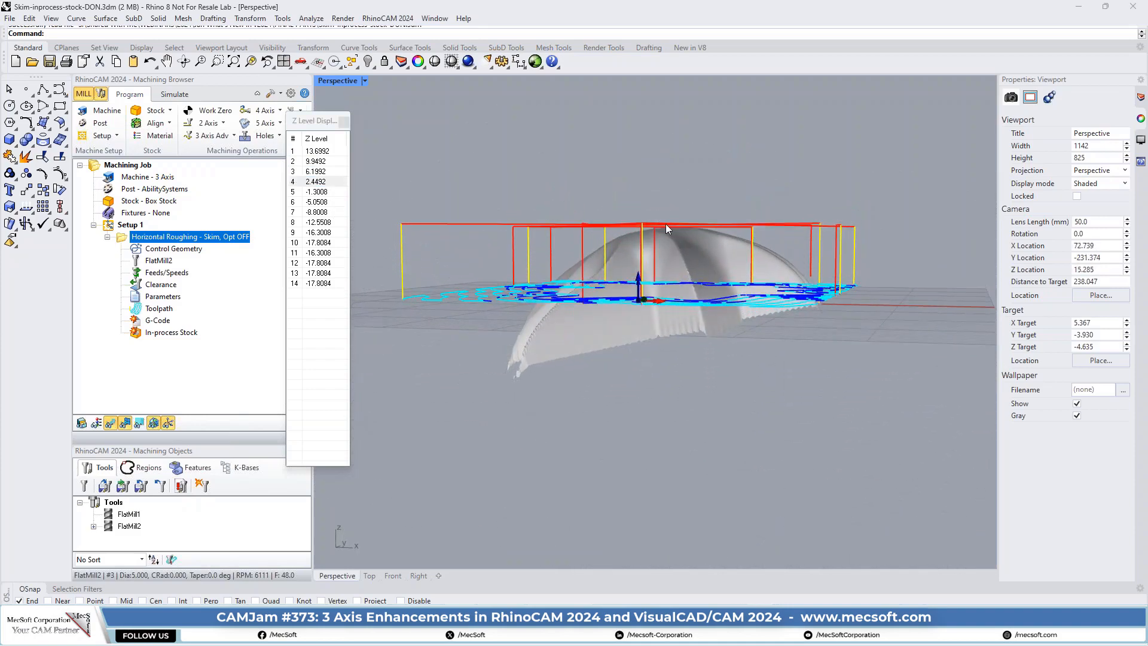
pyautogui.moveTo(679, 222); pyautogui.dragTo(654, 256, button='right')
# - Display Z level 6 and inspect its transfer moves over the part from a low angle
pyautogui.click(323, 193)
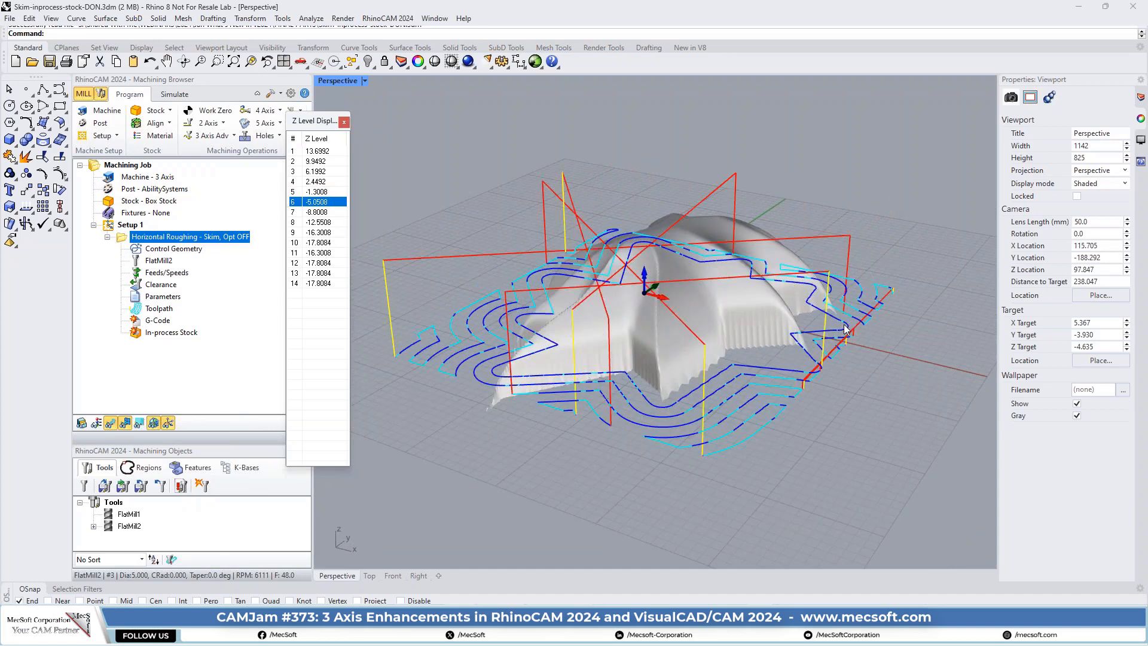
pyautogui.moveTo(777, 307); pyautogui.dragTo(837, 357, button='right')
pyautogui.scroll(2, 845, 349)
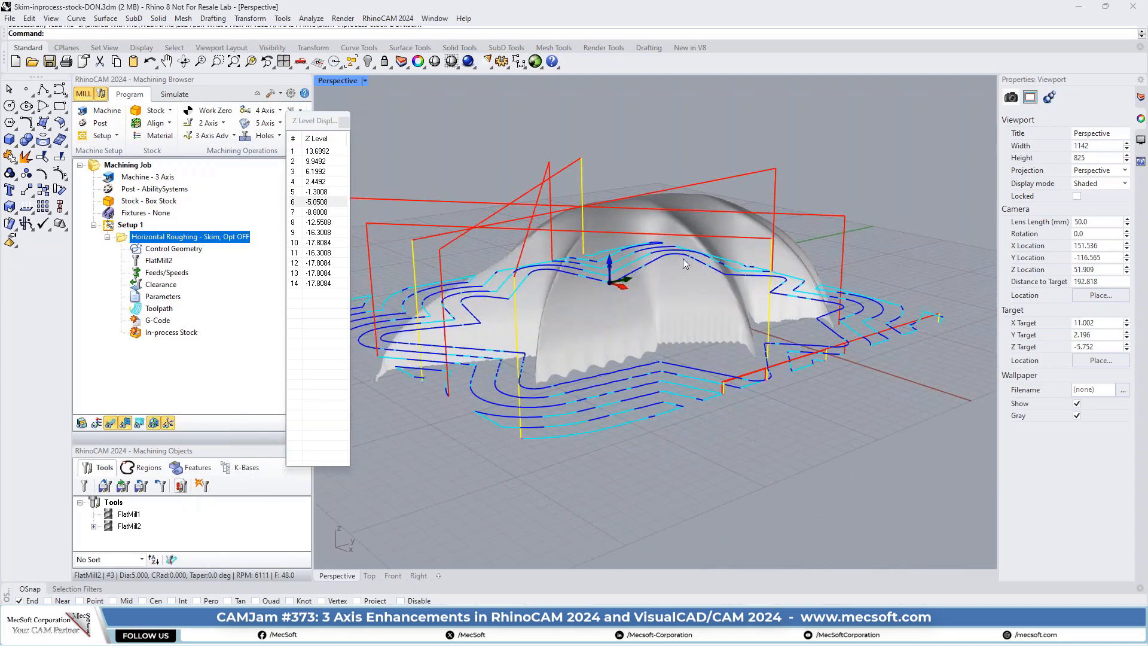
# - Examine the low transfer moves between neighbouring cuts along the part's outer edge on Z level 6, close up and from another side
pyautogui.scroll(3, 775, 326)
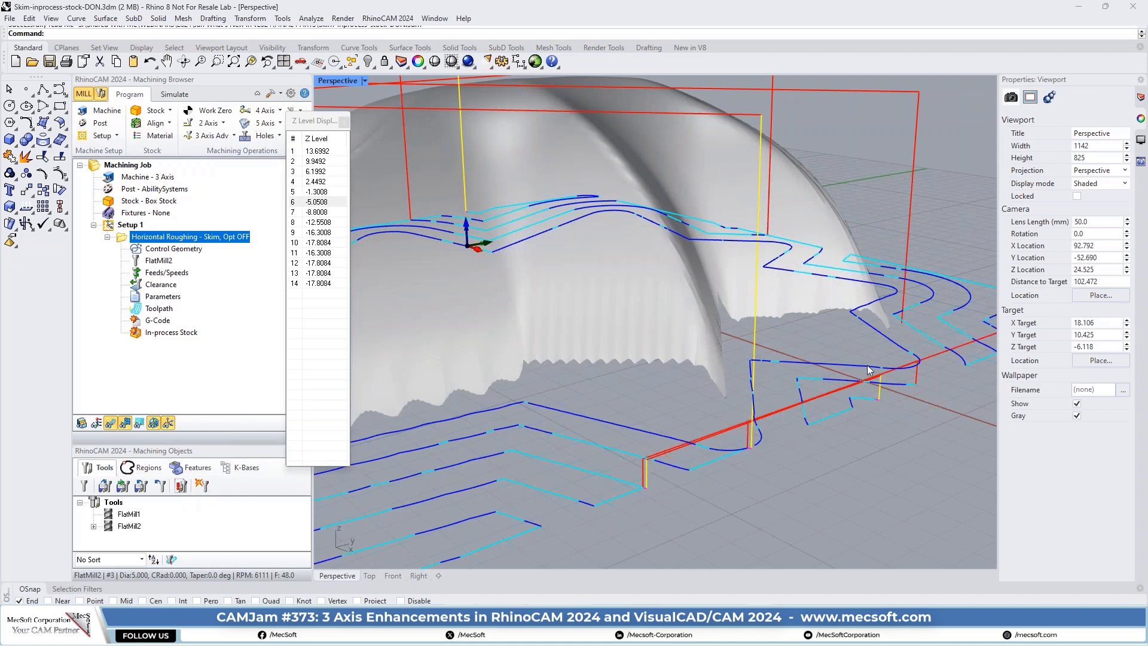
pyautogui.scroll(-4, 726, 397)
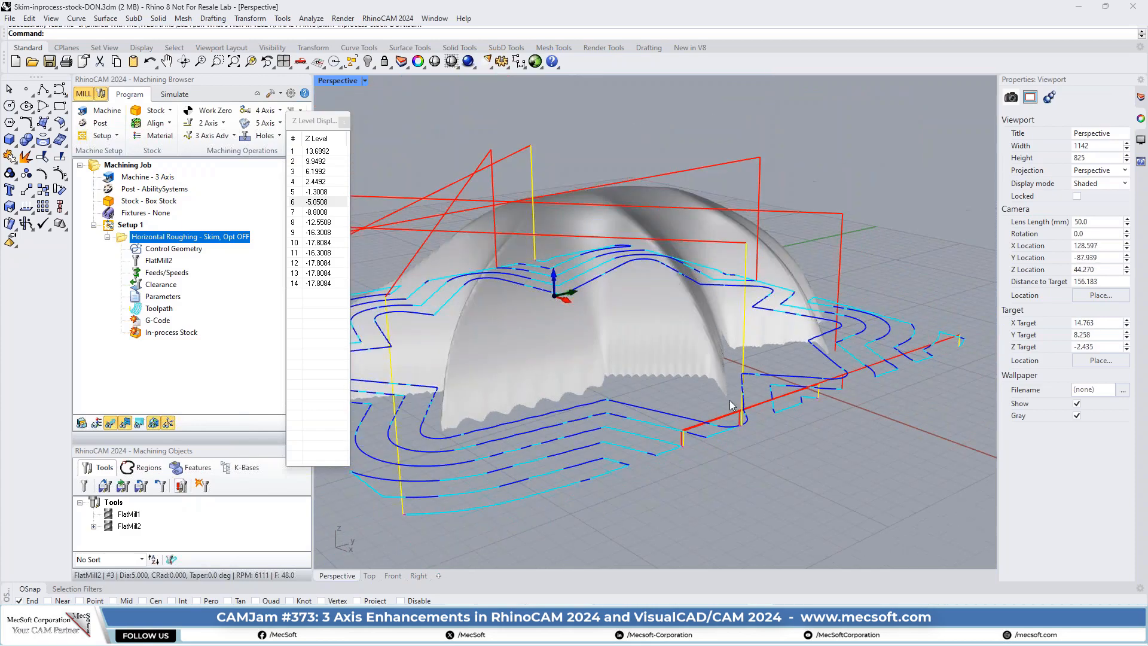
pyautogui.scroll(-2, 753, 397)
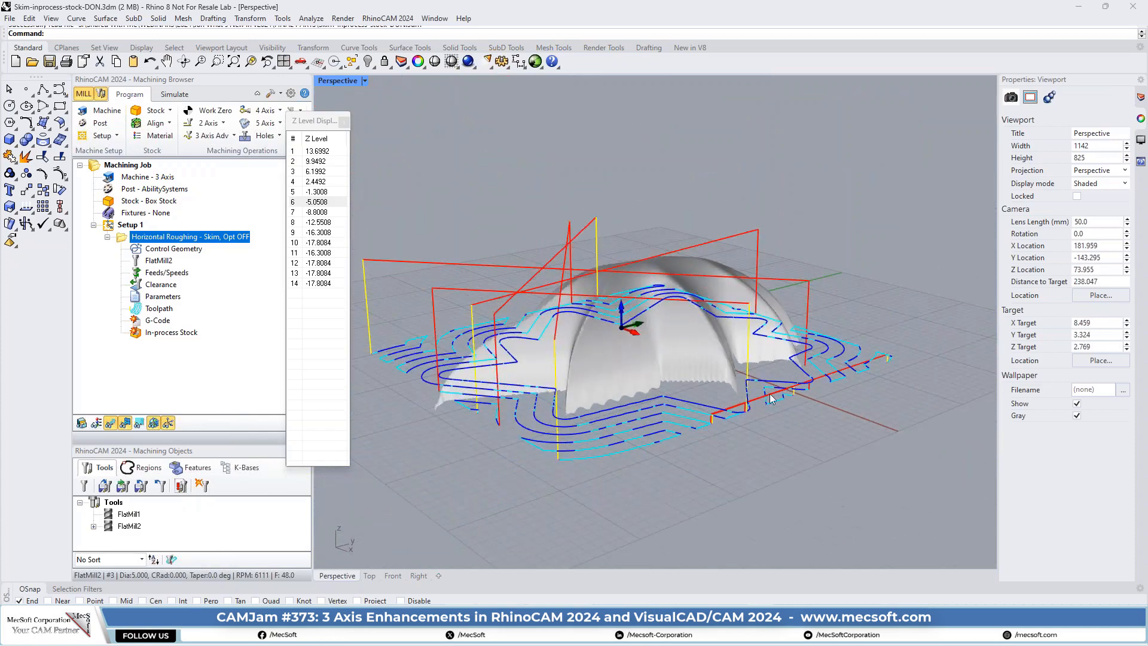
pyautogui.scroll(-2, 771, 371)
pyautogui.moveTo(771, 371); pyautogui.dragTo(755, 388, button='right')
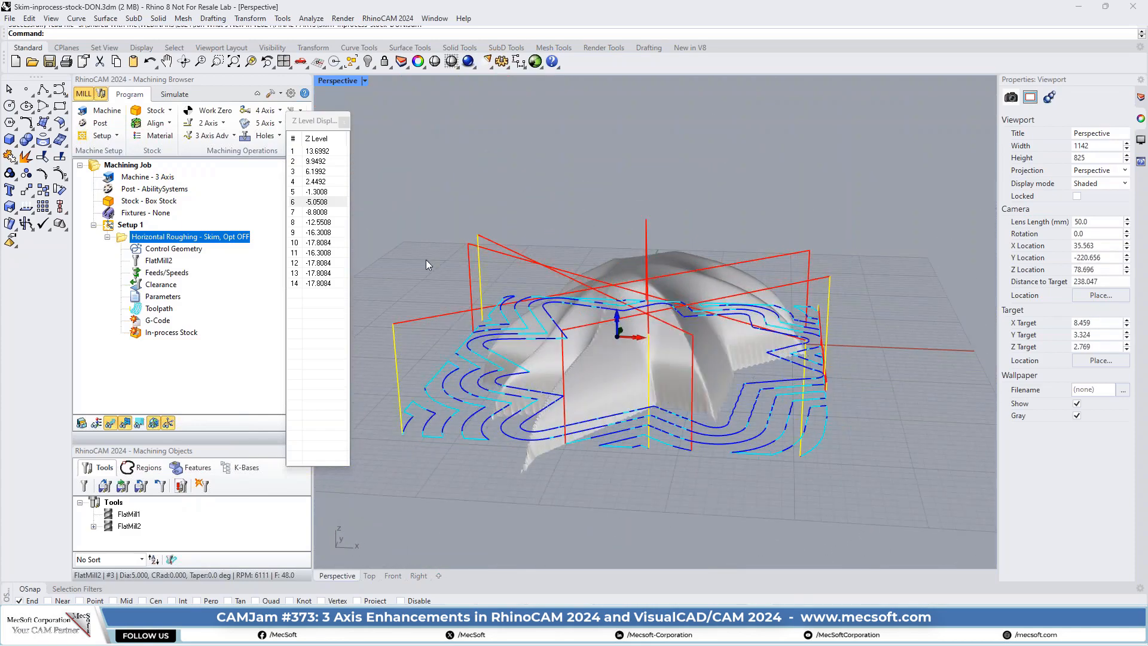
# - Display Z levels 7, 8, 9, 11, 12 and 13 one after another and examine the transfer moves on each
pyautogui.click(321, 212)
pyautogui.moveTo(547, 213); pyautogui.dragTo(409, 232, button='right')
pyautogui.click(334, 222)
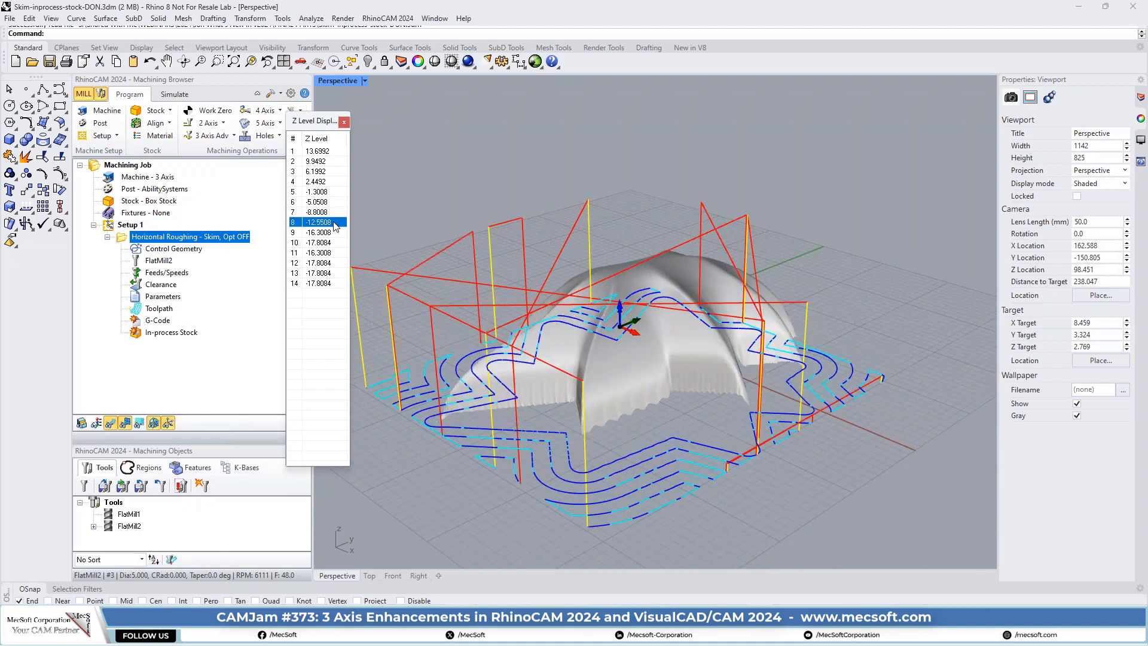
pyautogui.click(322, 233)
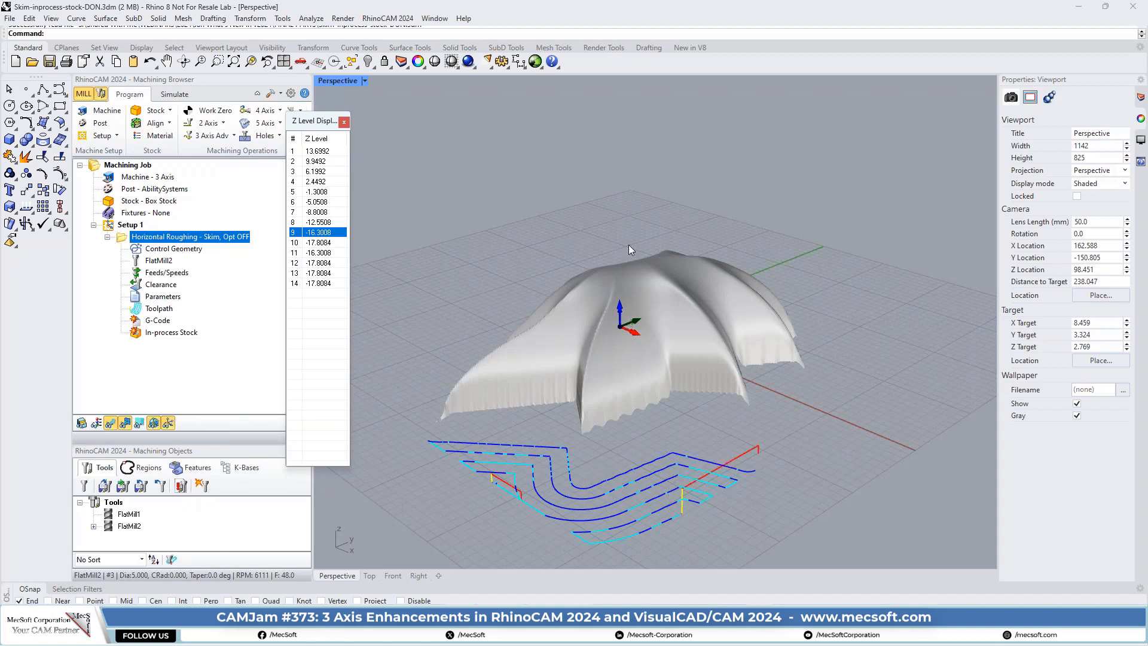
pyautogui.click(328, 252)
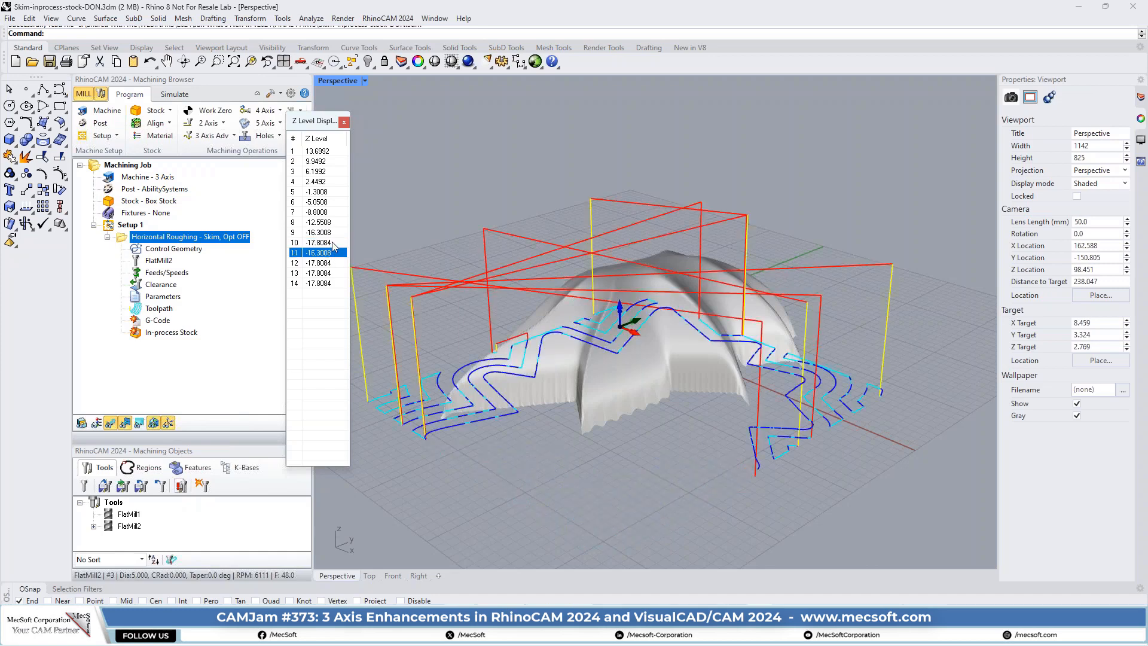
pyautogui.press('Down')
pyautogui.press('Down')
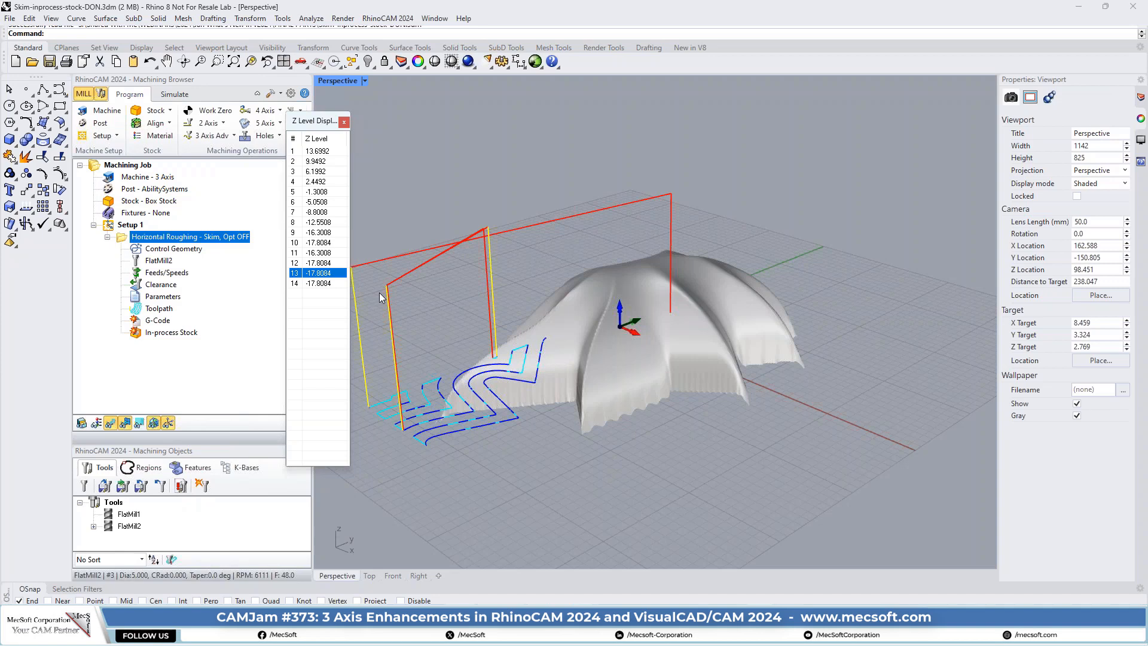
# - Switch to the open file 4Axis-Rotation-About-ZAxis-DON.3dm
pyautogui.hotkey('alt', 'Tab')
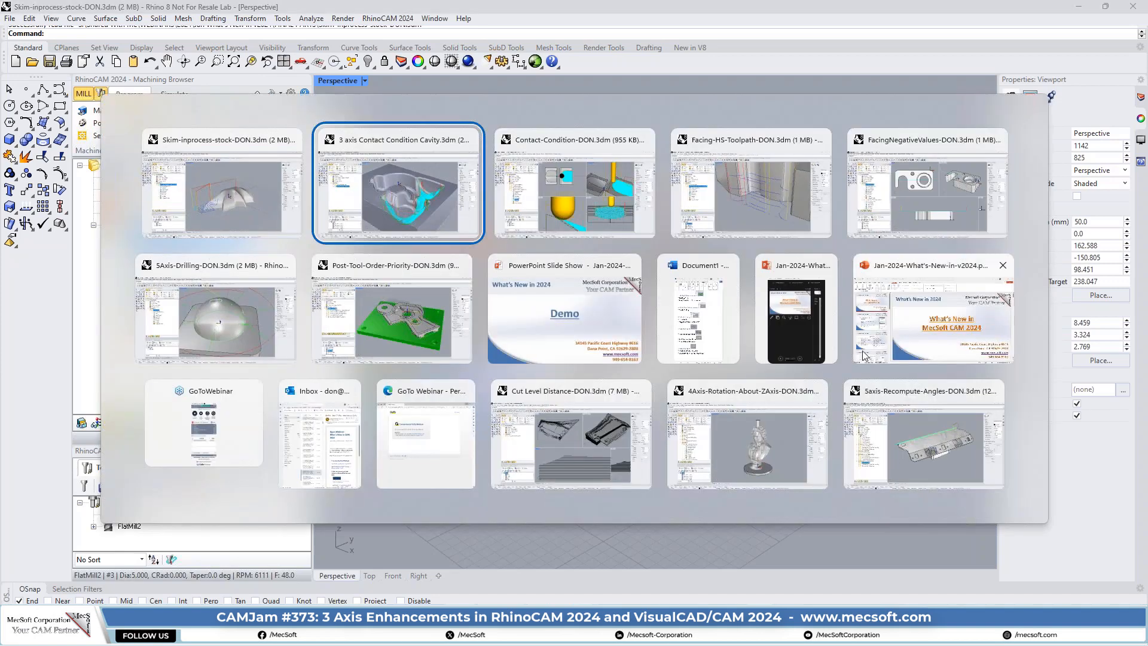
pyautogui.click(751, 435)
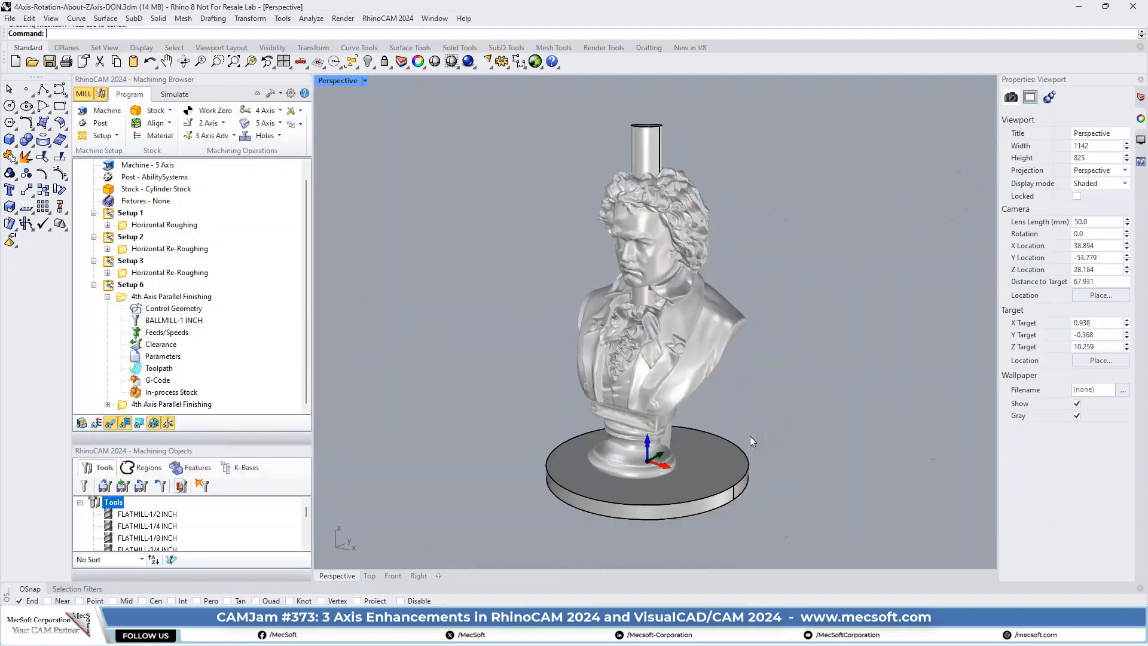